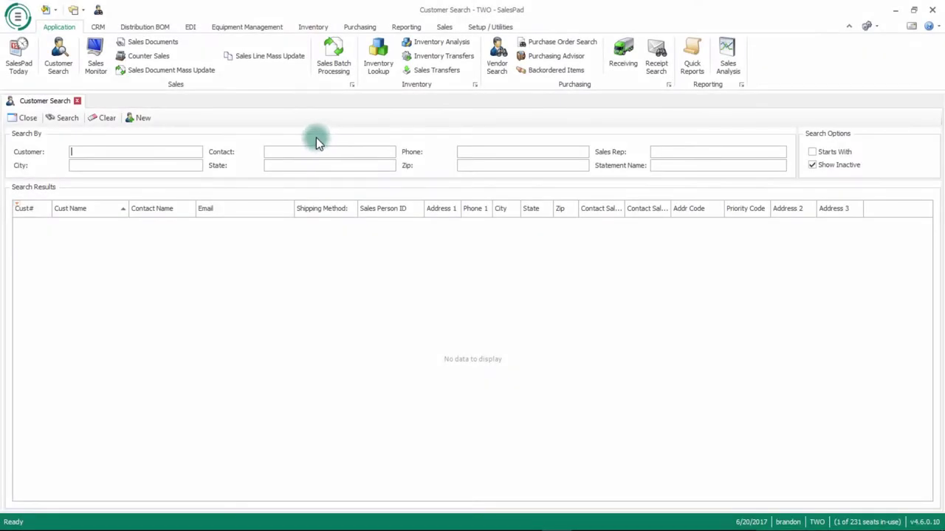
Step: Open the Security Editor, filter the security names by "coun" and select Counter Sales
left_click(17, 17)
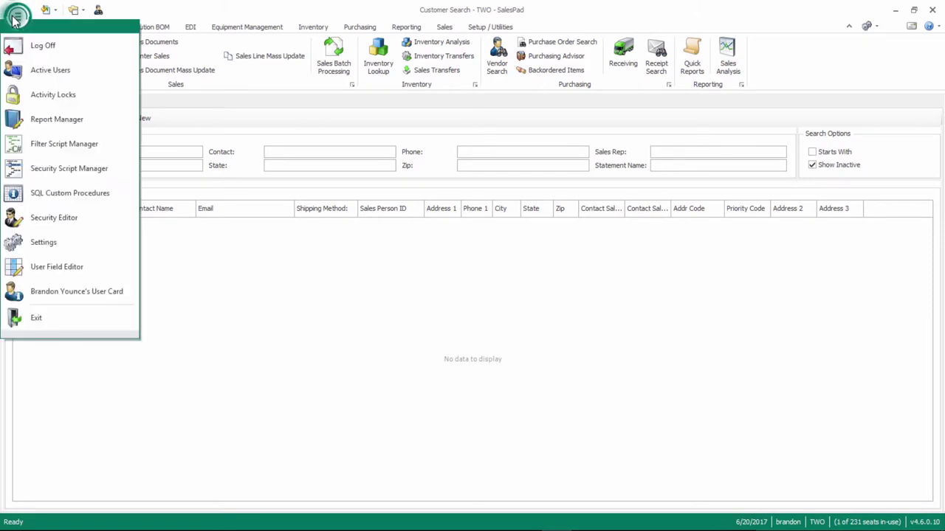
left_click(46, 219)
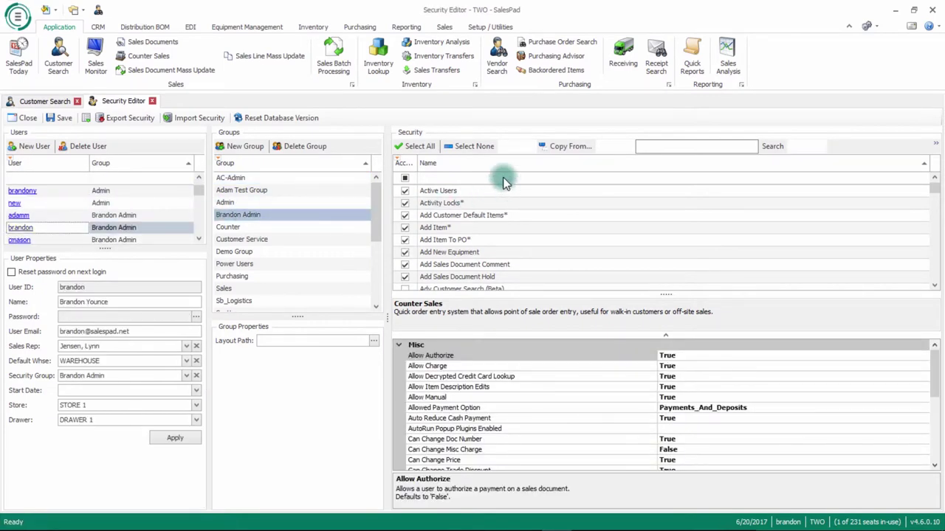
left_click(504, 177)
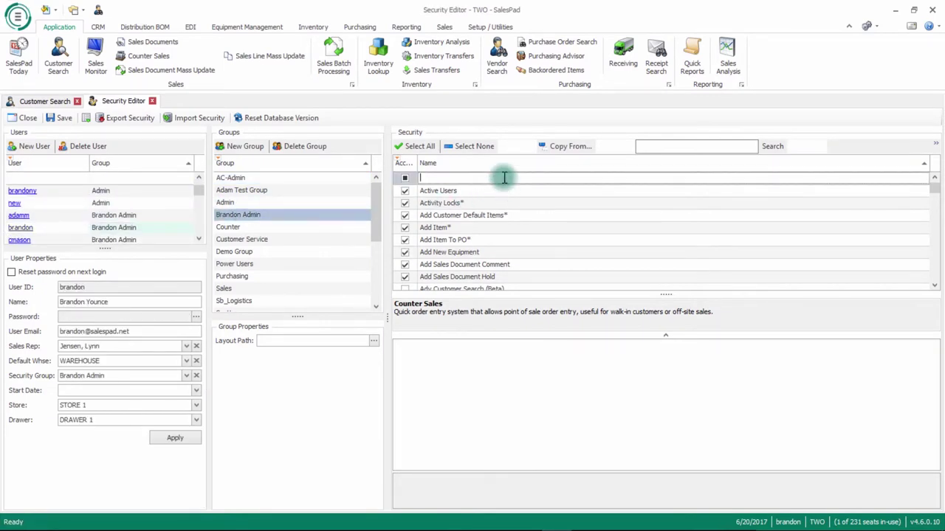
type("coun")
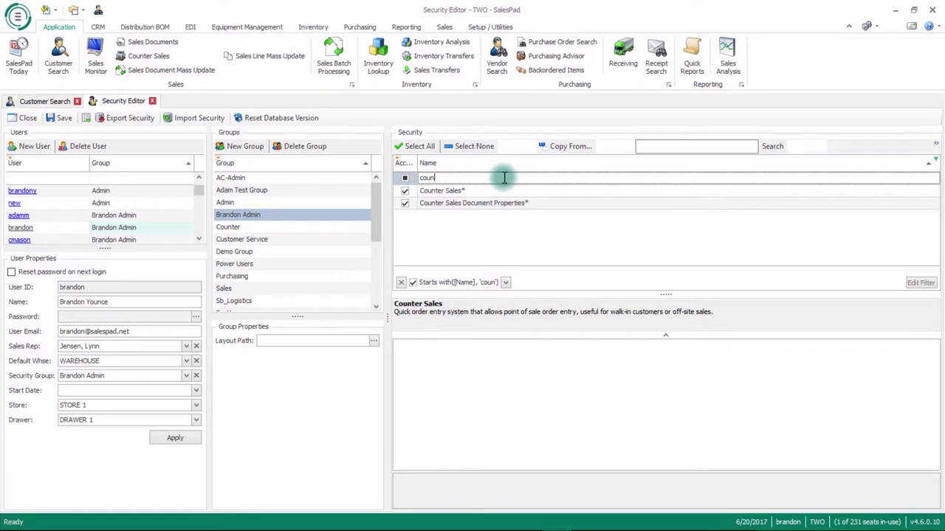
left_click(484, 191)
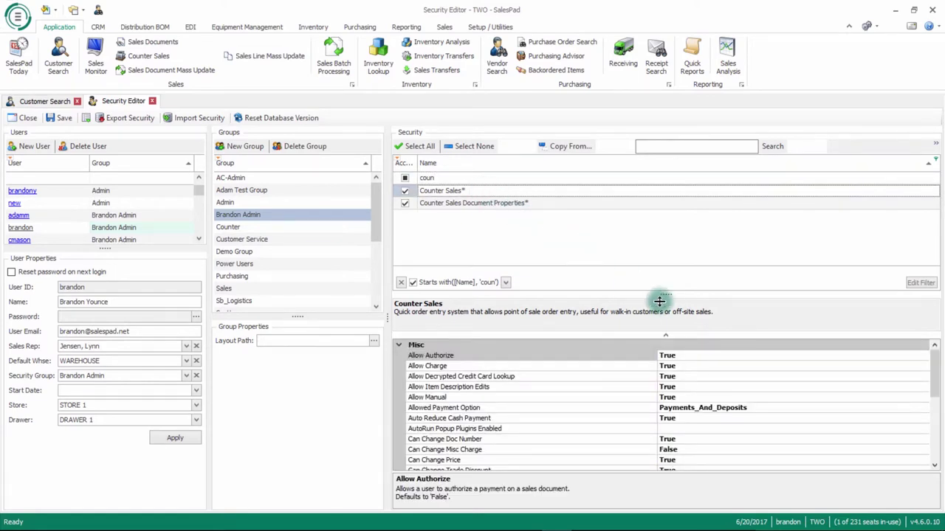
Step: Review the Counter Sales permissions and scripts, and the options under Counter Sales Document Properties
left_click_drag(660, 291, 656, 238)
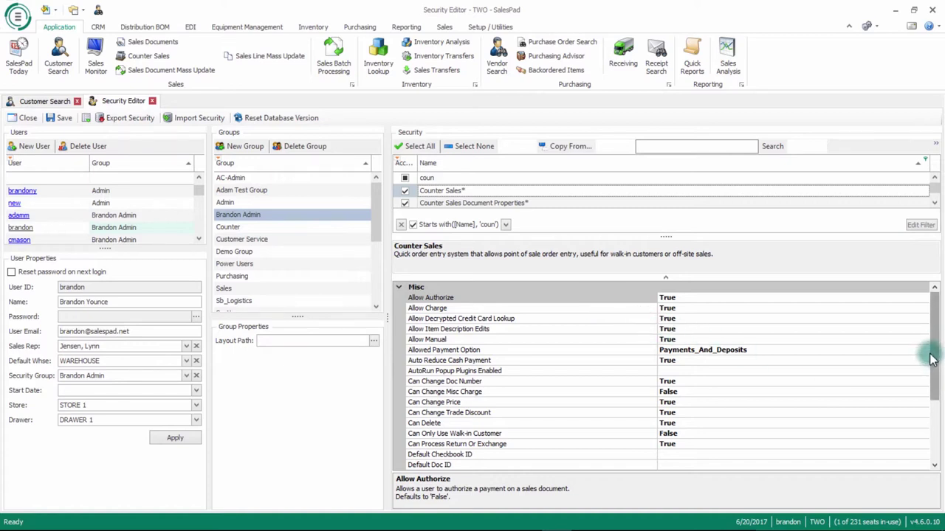
left_click_drag(933, 360, 935, 404)
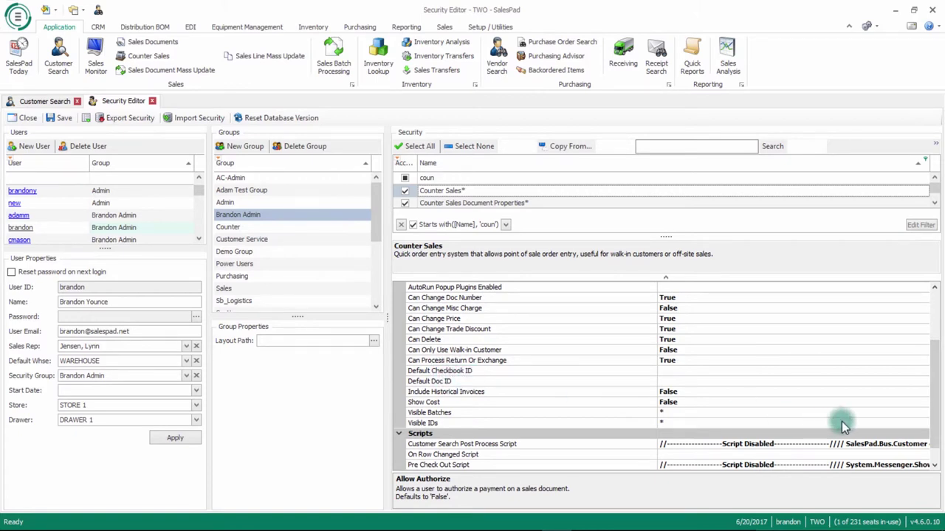
left_click_drag(934, 402, 939, 421)
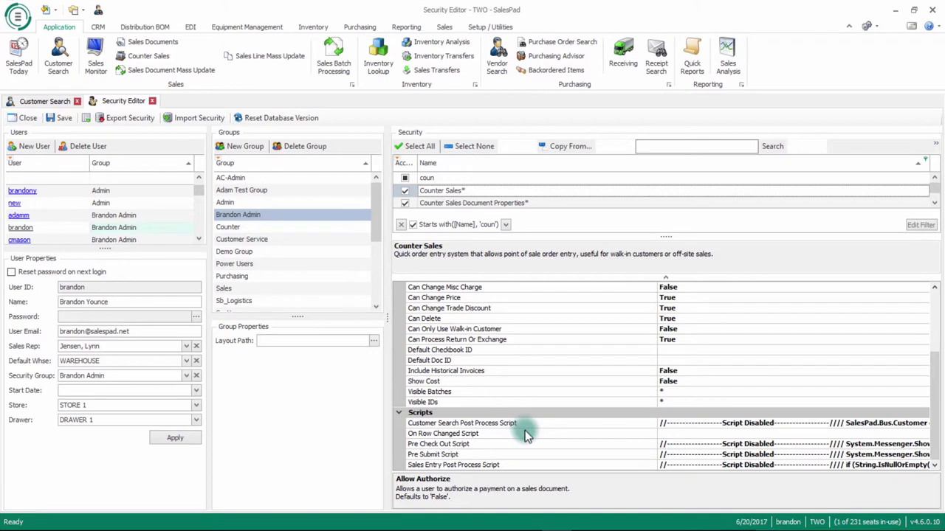
left_click(529, 204)
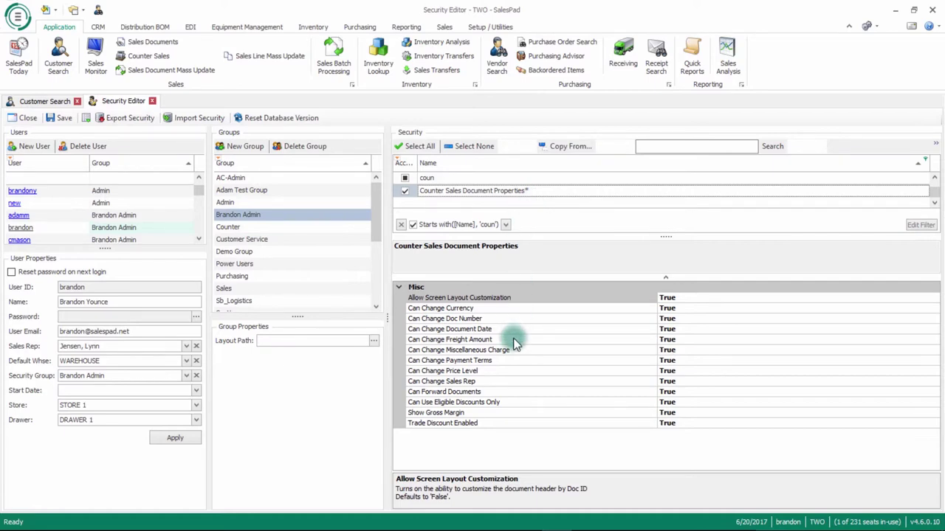
Step: Filter the security names by "store" and check that access to Store Setup is enabled
left_click(443, 177)
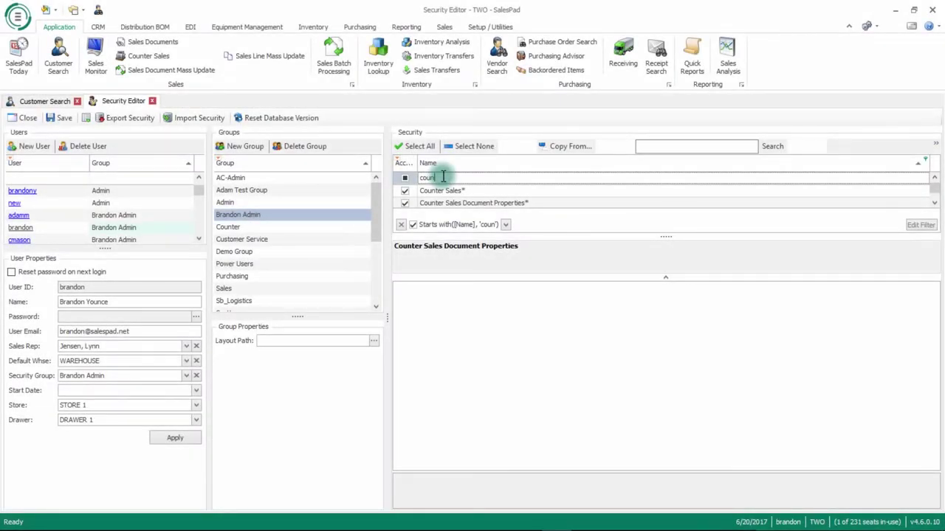
key("BackSpace")
key("BackSpace")
key("BackSpace")
key("BackSpace")
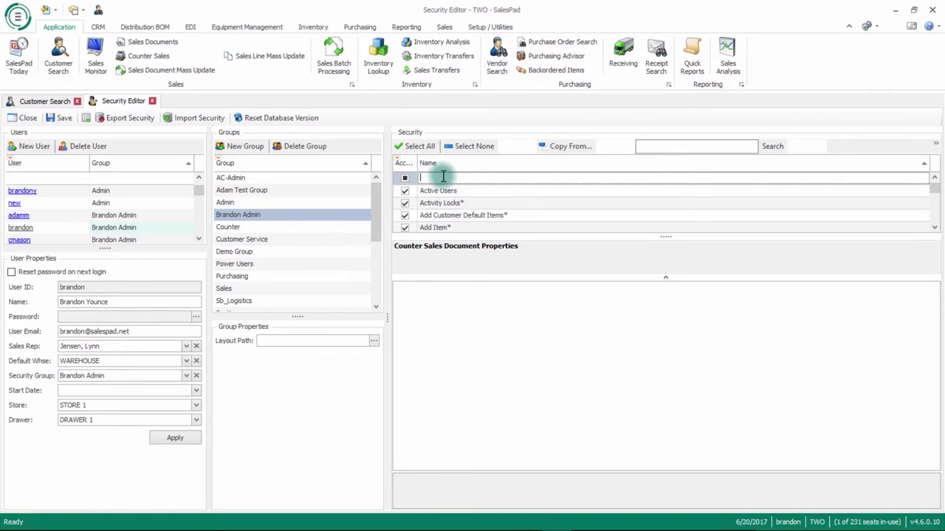
type("stor")
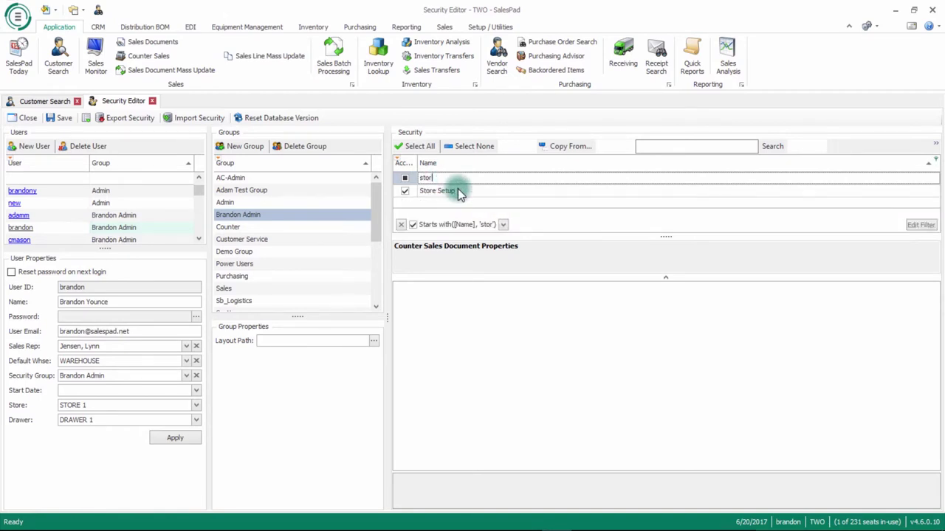
left_click(458, 191)
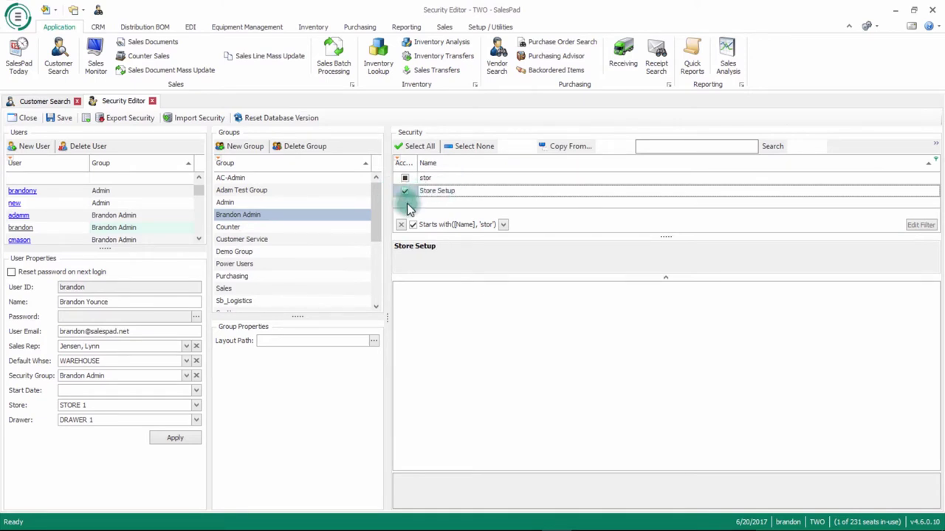
left_click(405, 192)
left_click(405, 192)
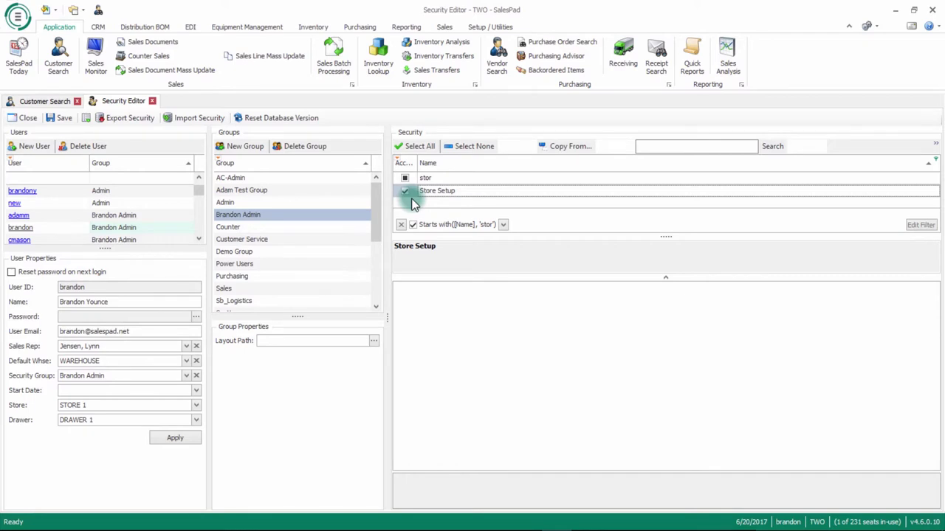
type("e")
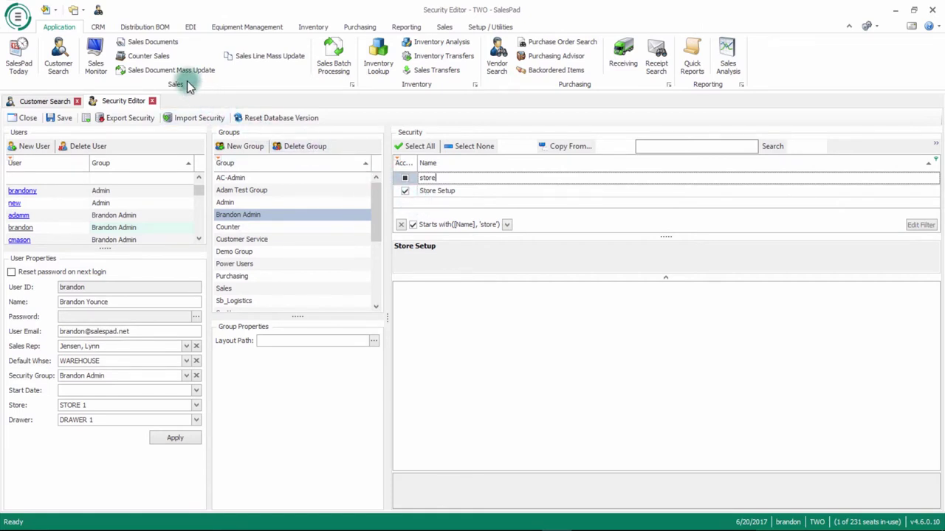
Step: Open Counter Sales, search for the customer Alton Manufacturing and start a sales entry with its PRIMARY address
left_click(130, 56)
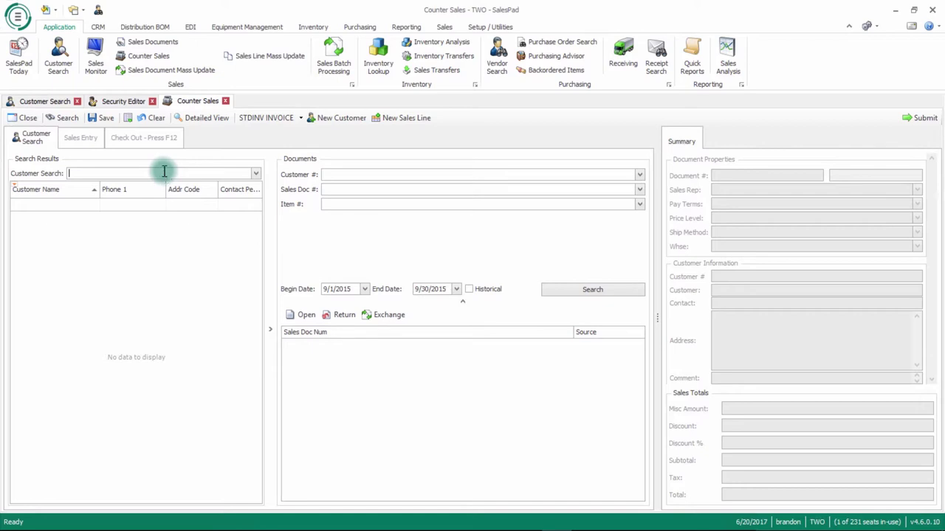
type("Alton Manufacturing")
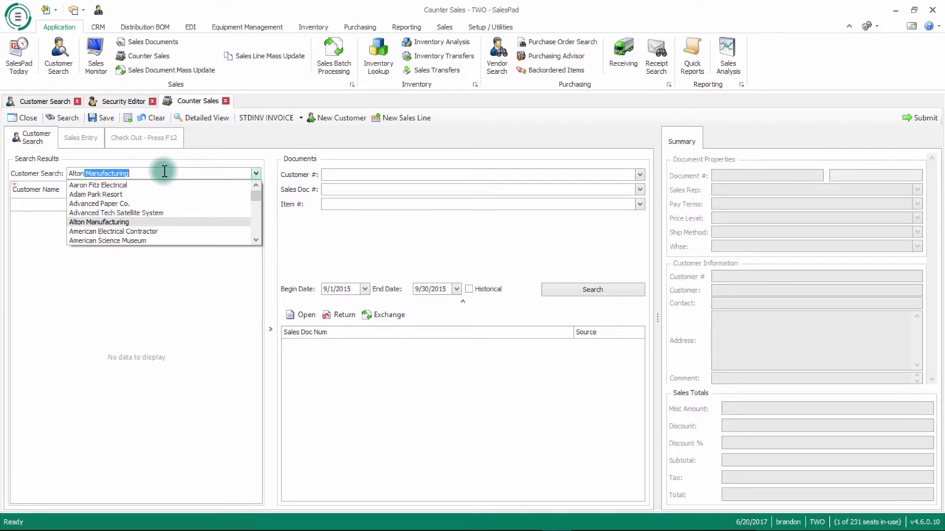
left_click(134, 223)
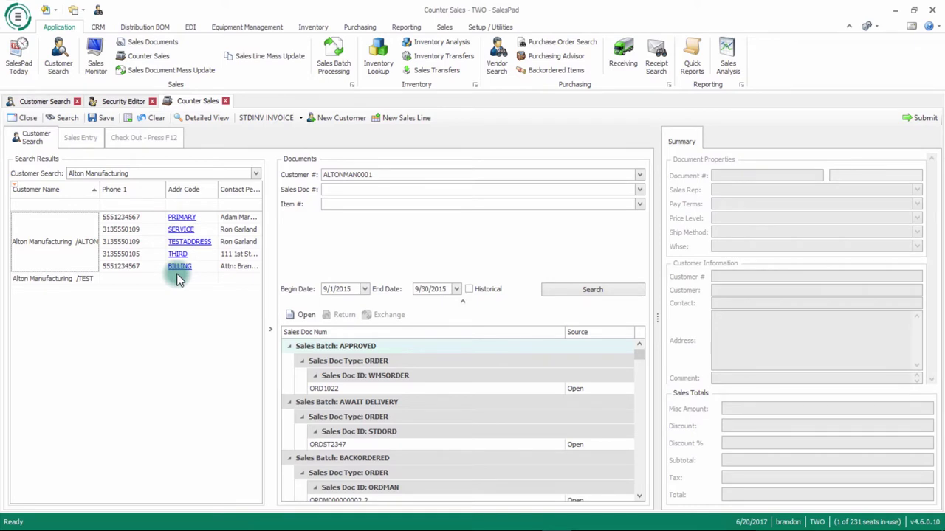
left_click(181, 219)
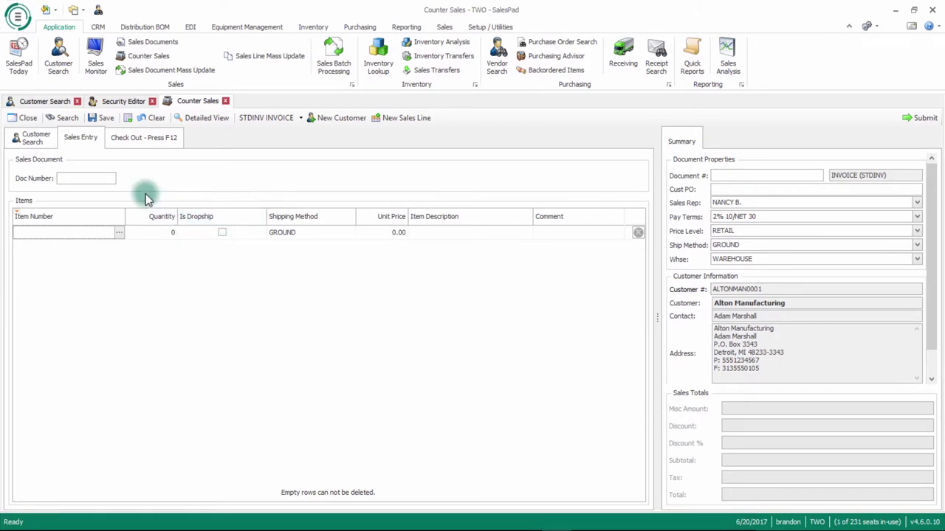
Step: Search the same customer again, collapse the first sales batches in the document results and open an existing STDORD order
left_click(32, 138)
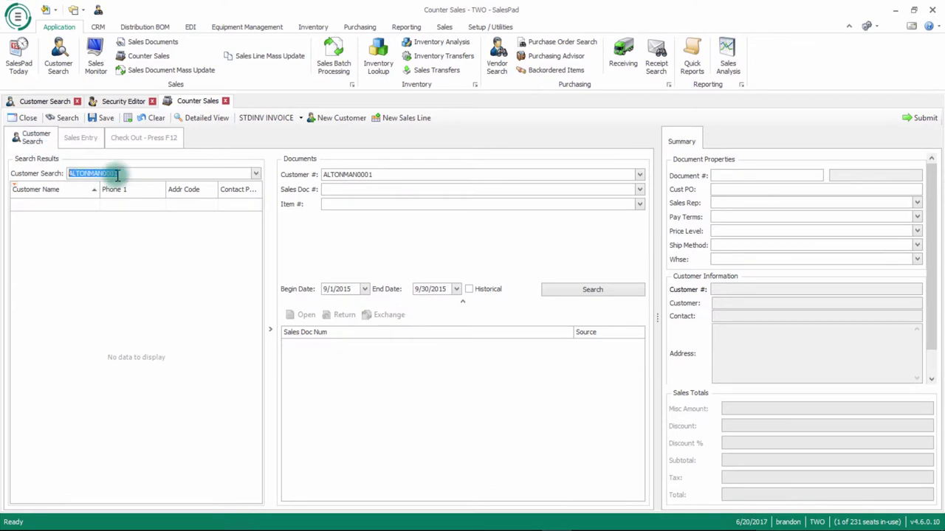
left_click(63, 118)
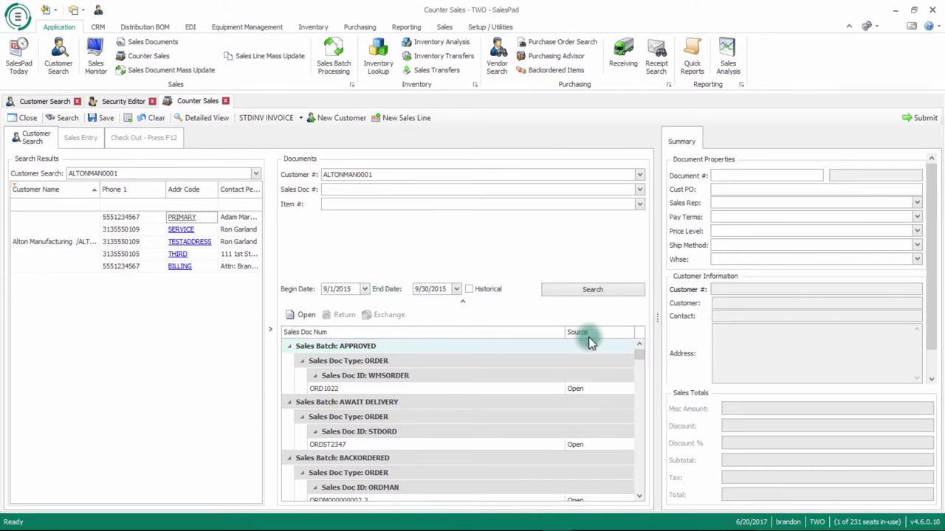
left_click(289, 345)
left_click(289, 360)
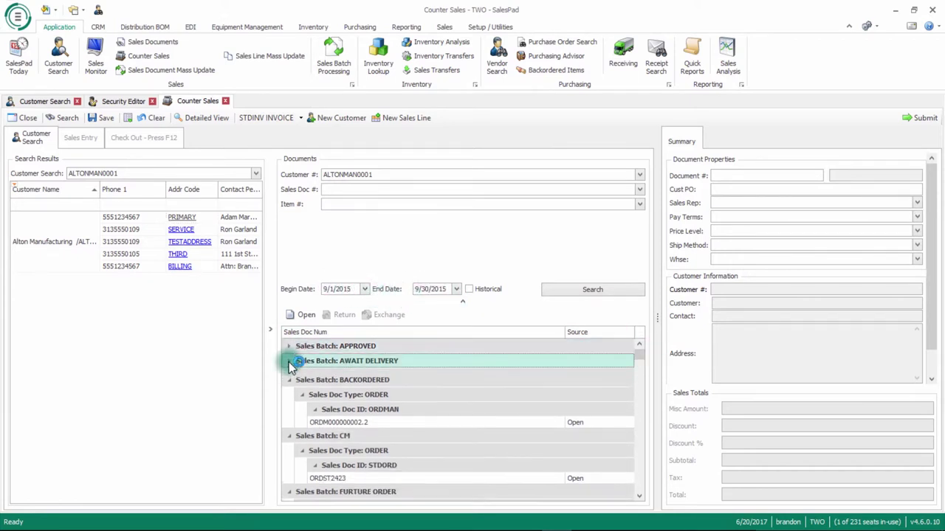
left_click(290, 377)
left_click(290, 390)
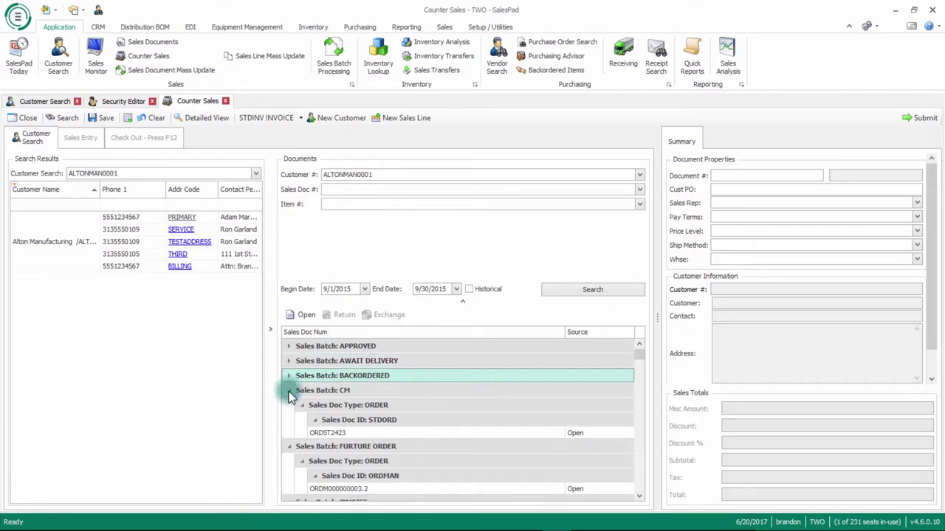
left_click_drag(641, 359, 644, 379)
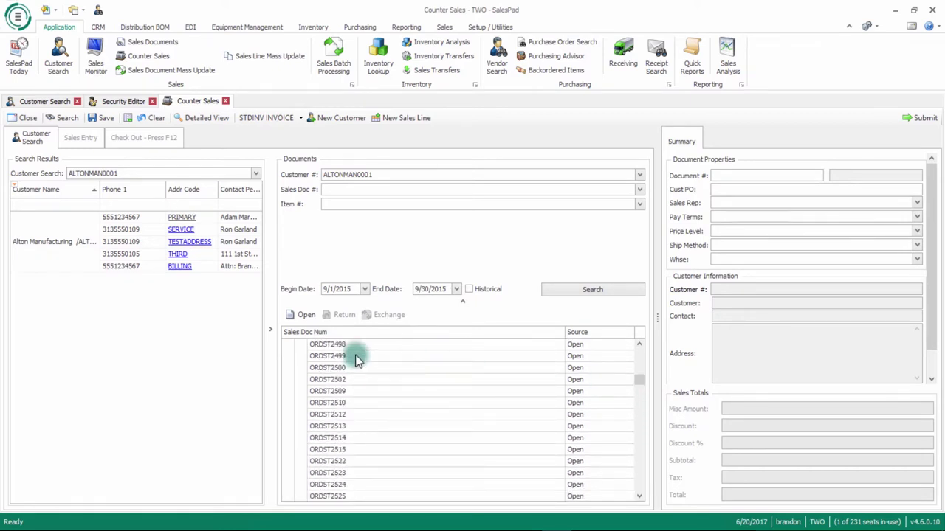
double_click(357, 360)
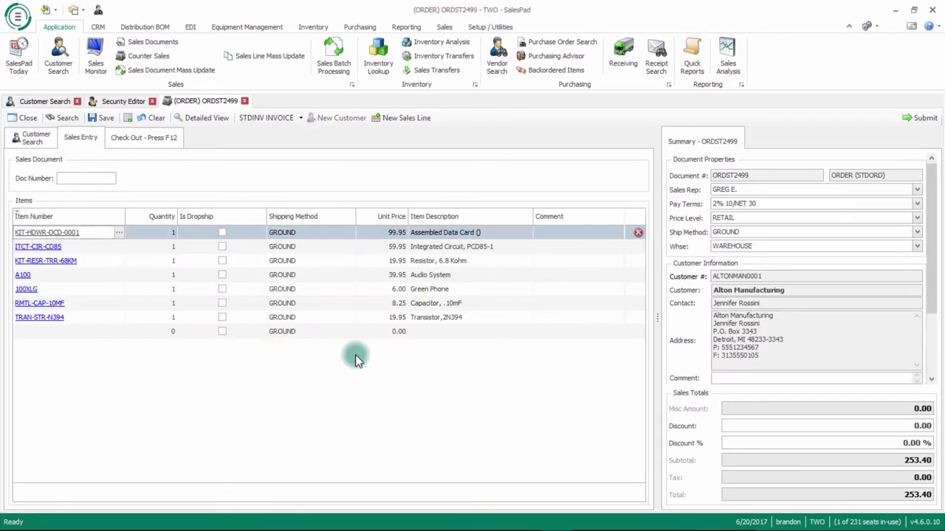
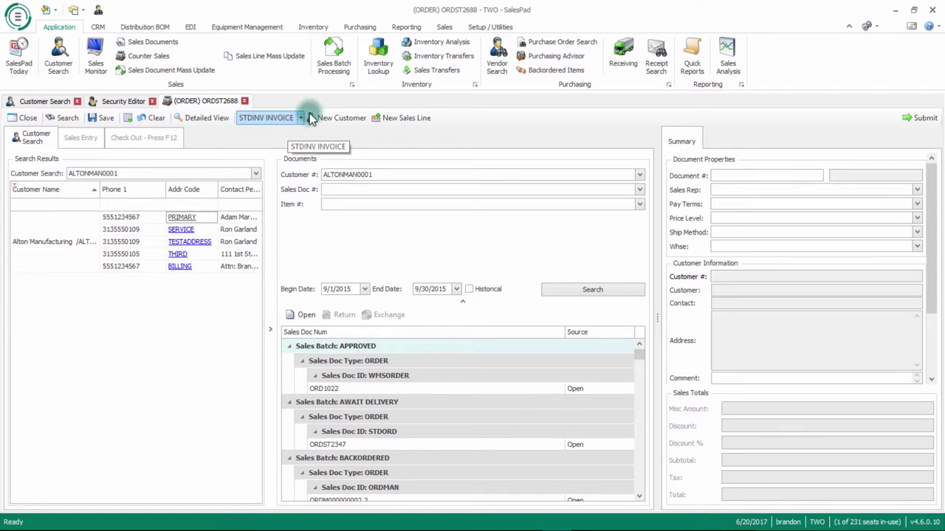
Step: Choose STDINV INVOICE as the document type and start a new invoice with Alton Manufacturing's PRIMARY address
left_click(301, 119)
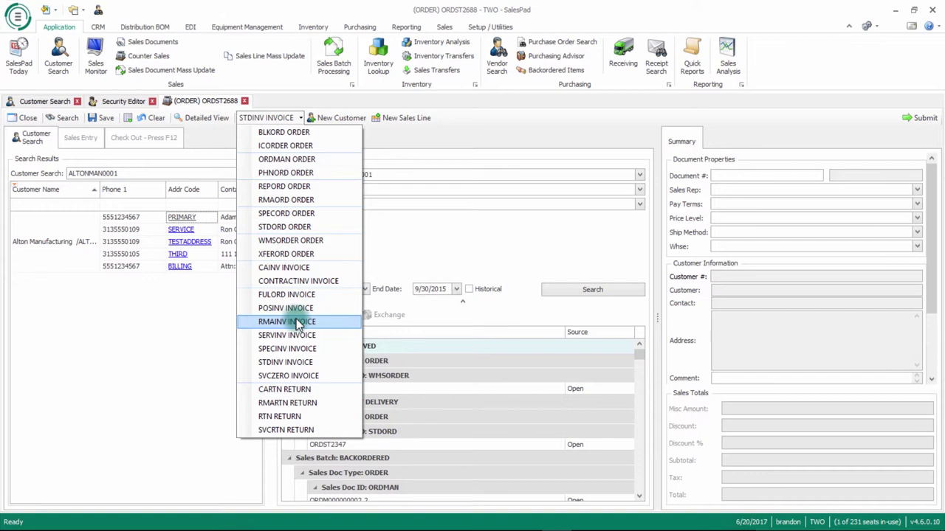
left_click(298, 364)
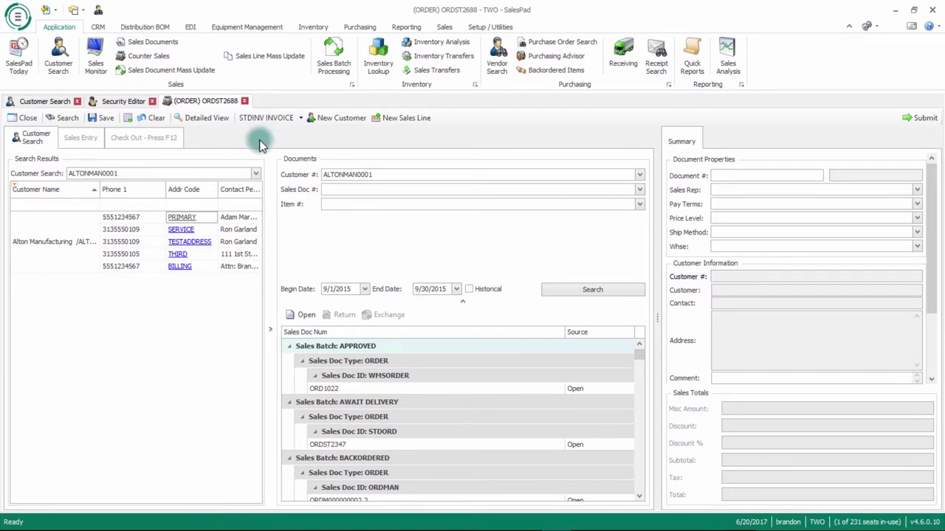
left_click(187, 223)
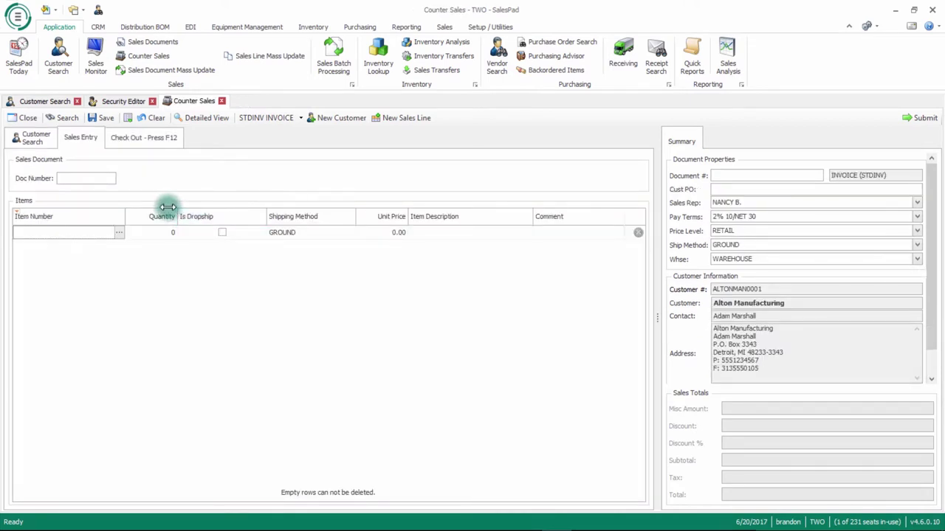
Step: Add item 128 SDRAM as the first invoice line, with a unit price of 10.00
left_click(42, 233)
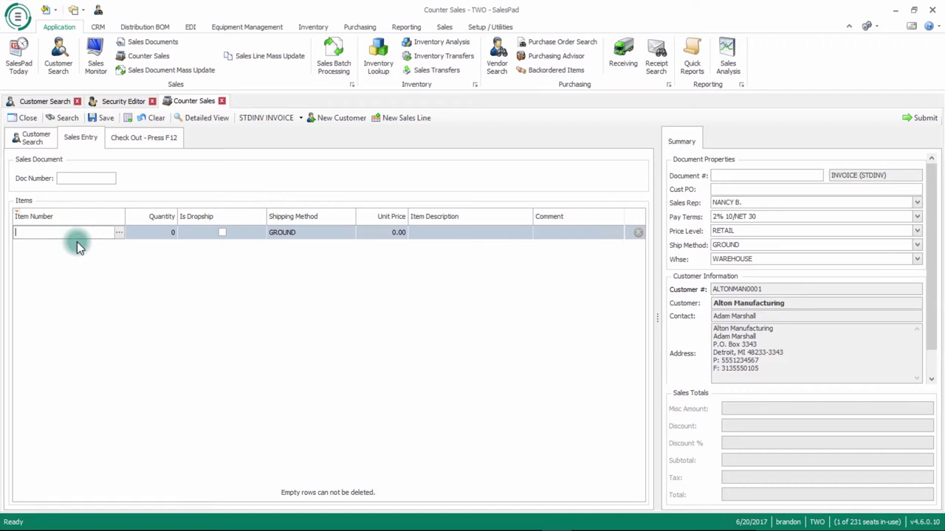
type("128 SDRAM")
key("Tab")
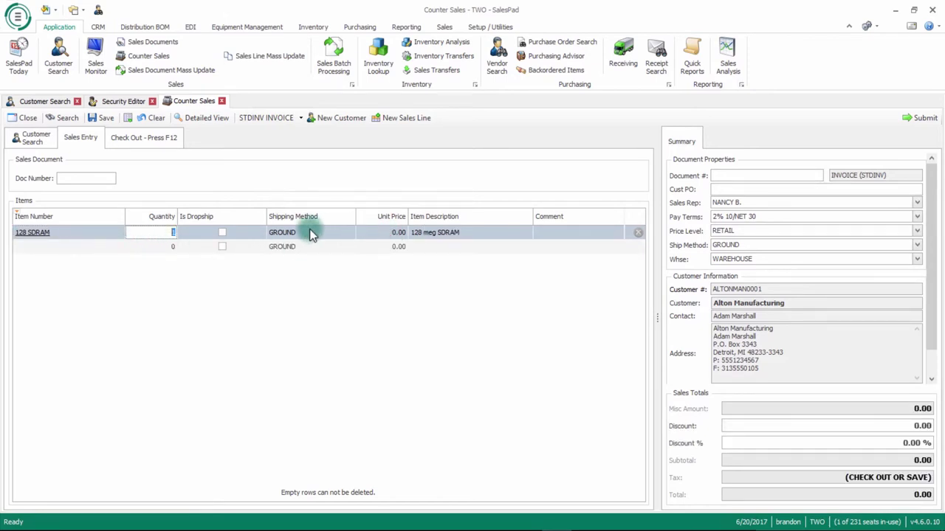
key("Tab")
key("Tab")
key("Tab")
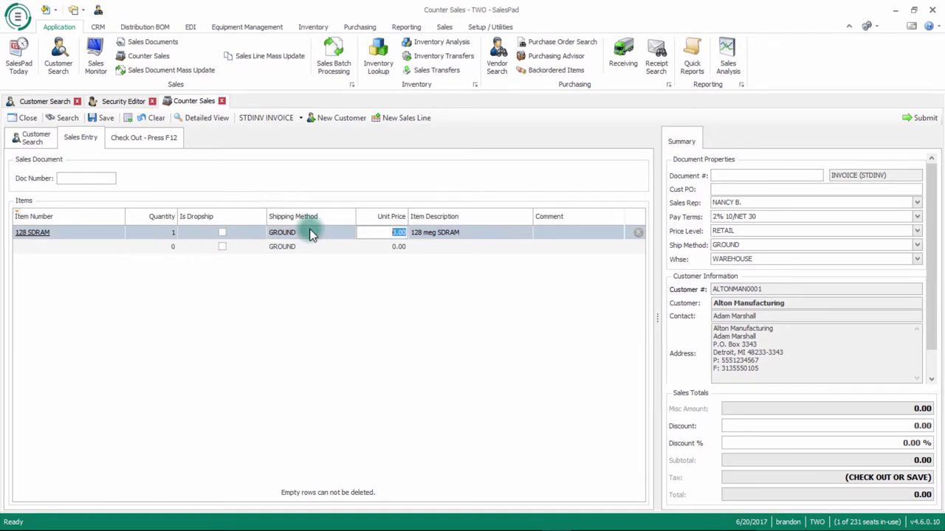
type("10.00")
key("Tab")
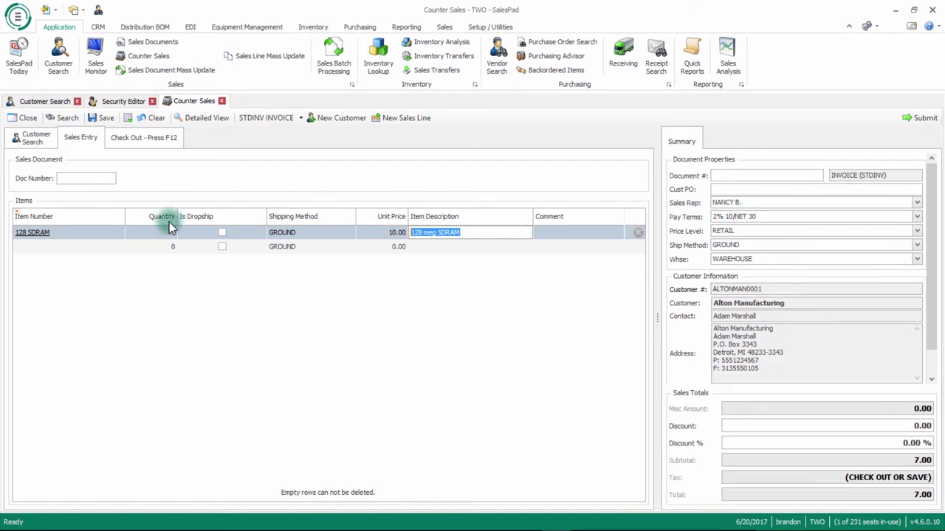
Step: Add item HD-60 as the second line of the invoice
left_click(36, 246)
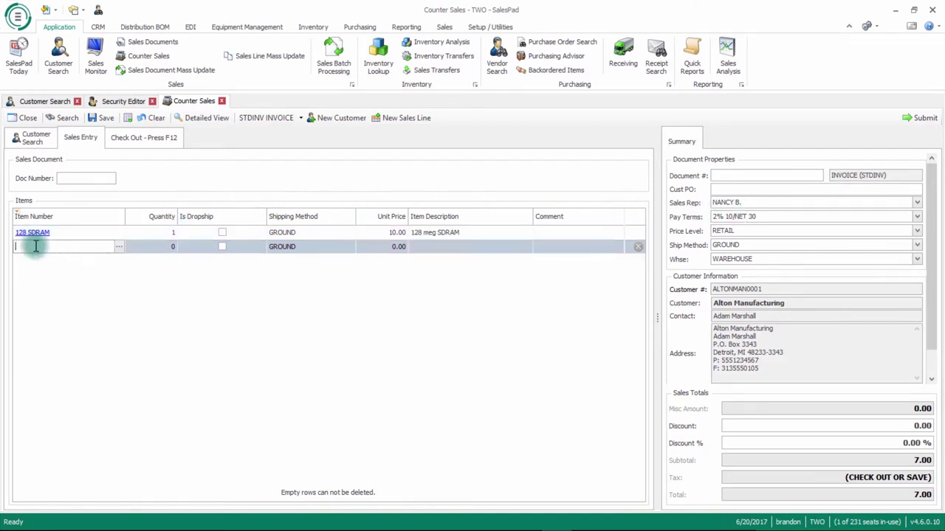
type("HD-60")
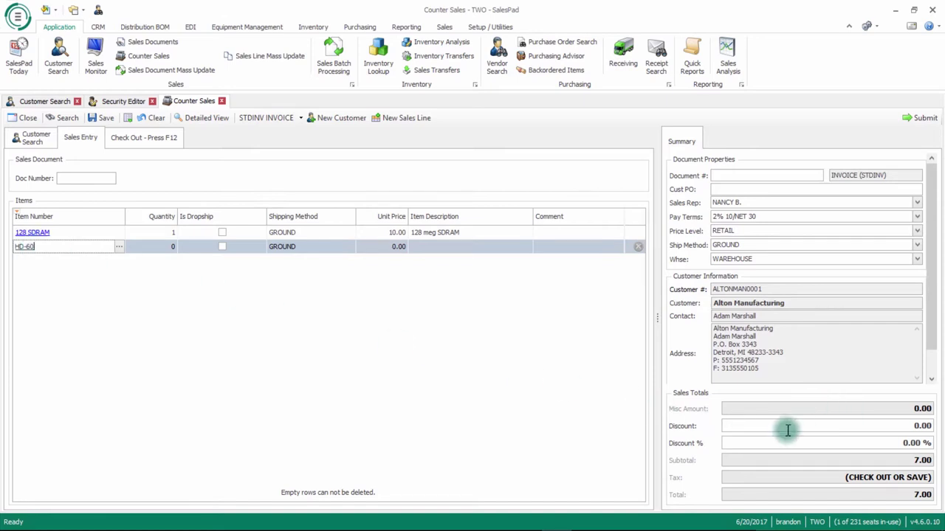
key("Tab")
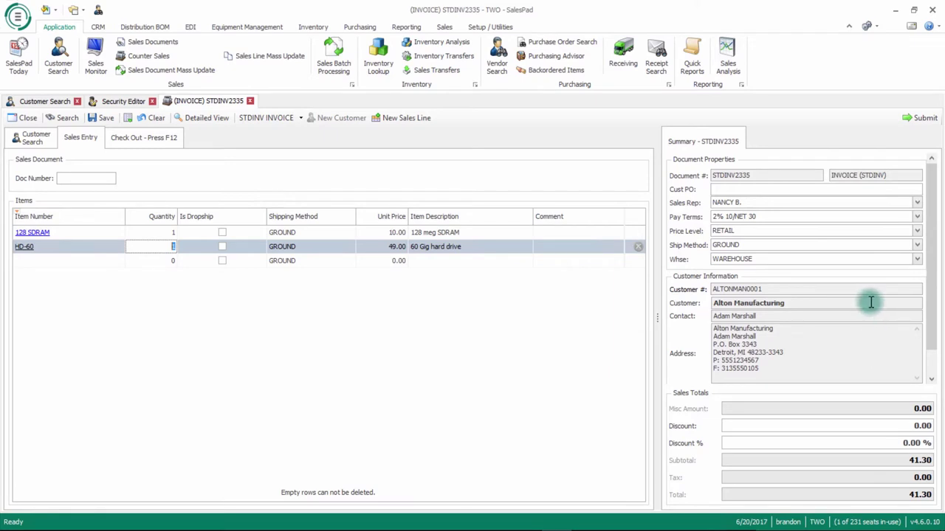
Step: Customize the invoice summary layout by hiding the Price Level field, and save it as the STDINV layout
right_click(700, 222)
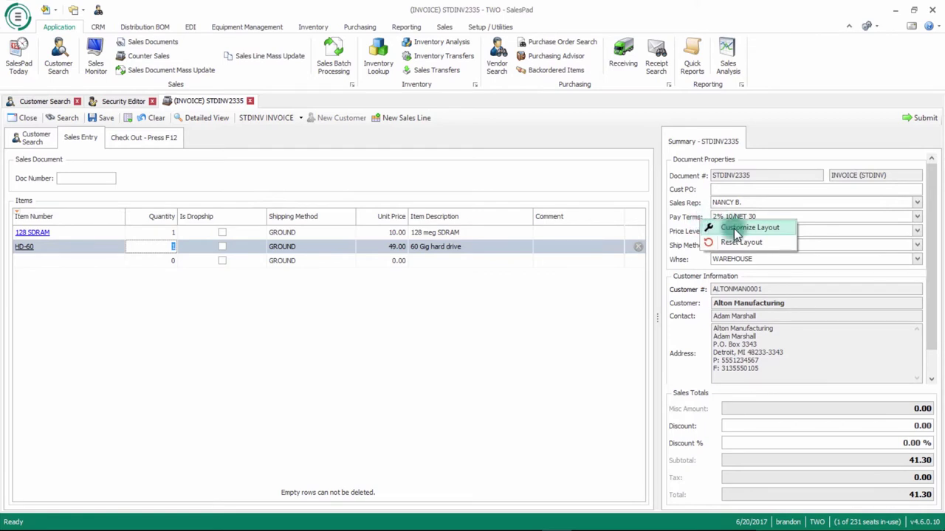
left_click(735, 229)
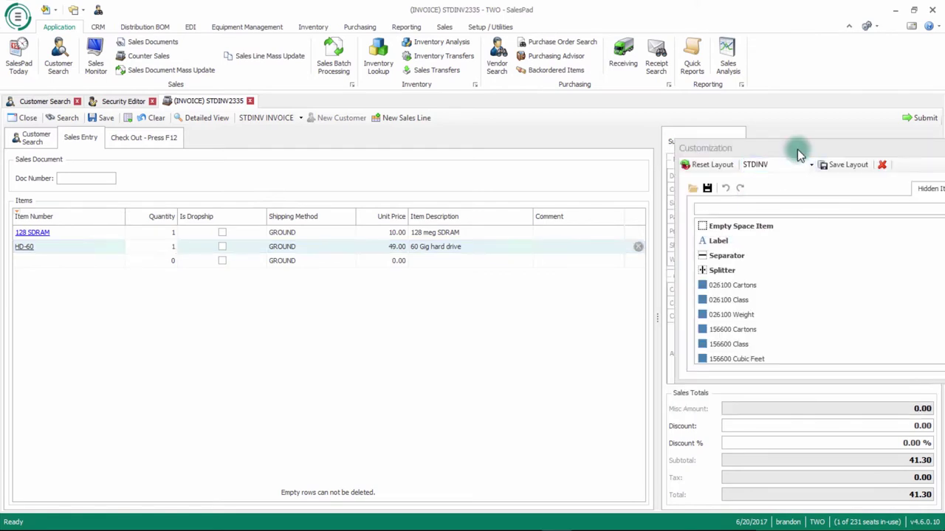
left_click_drag(798, 155, 330, 112)
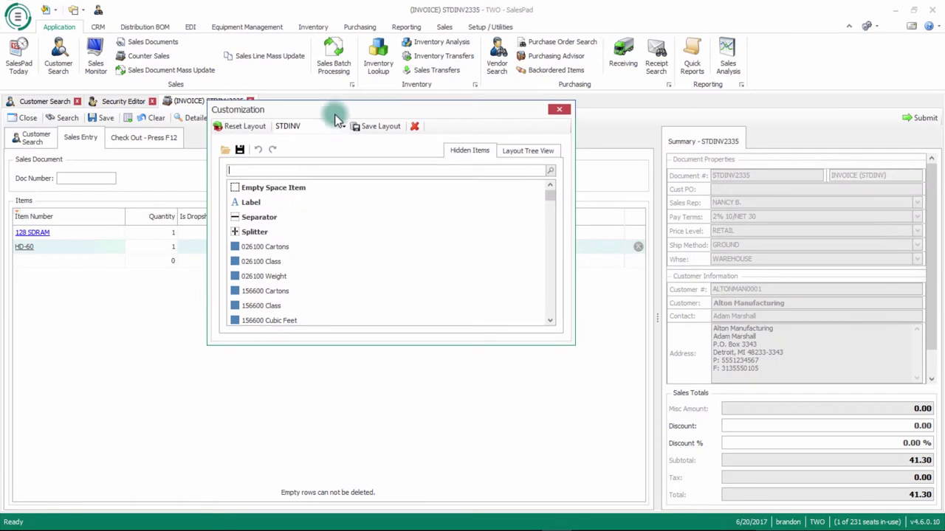
left_click_drag(552, 194, 563, 251)
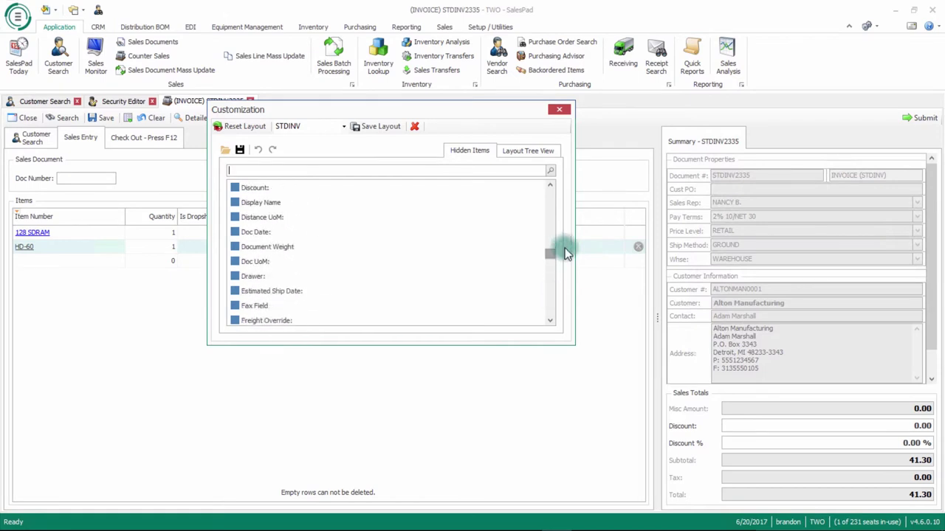
left_click(705, 233)
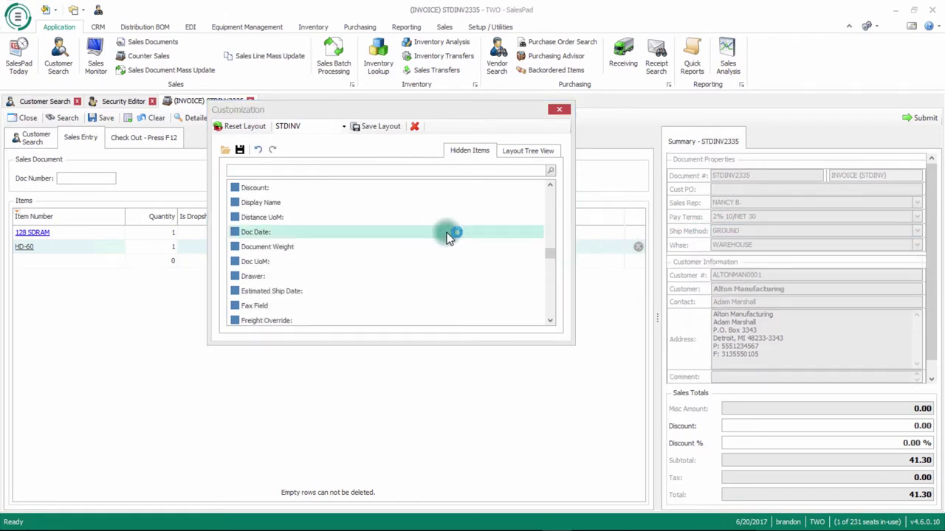
left_click(386, 126)
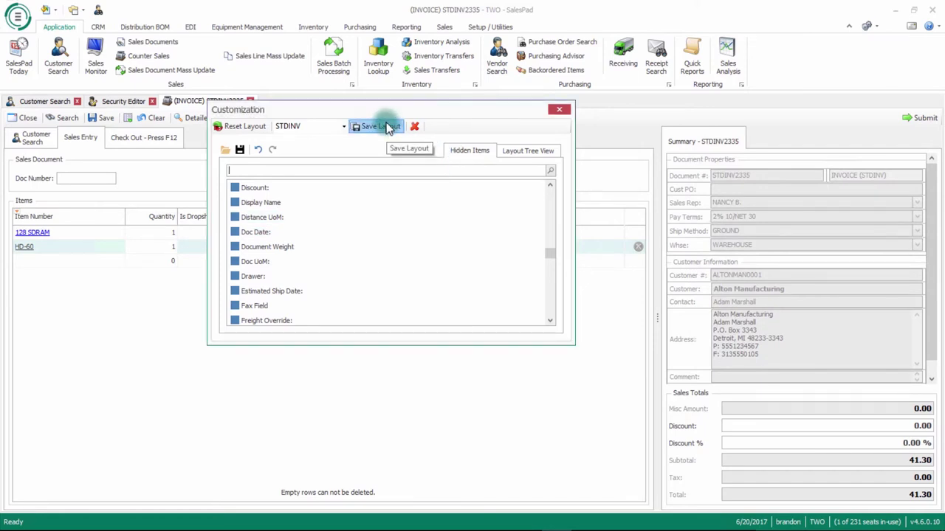
left_click(525, 312)
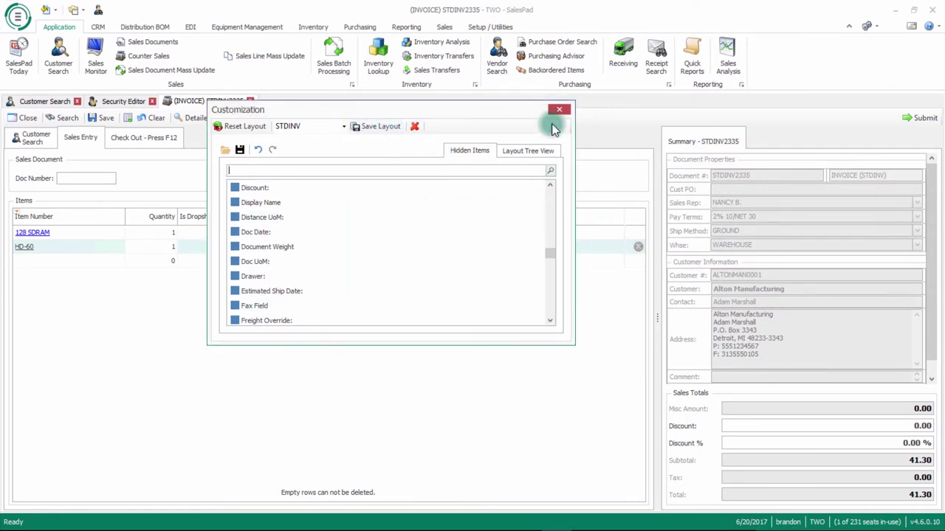
left_click(558, 110)
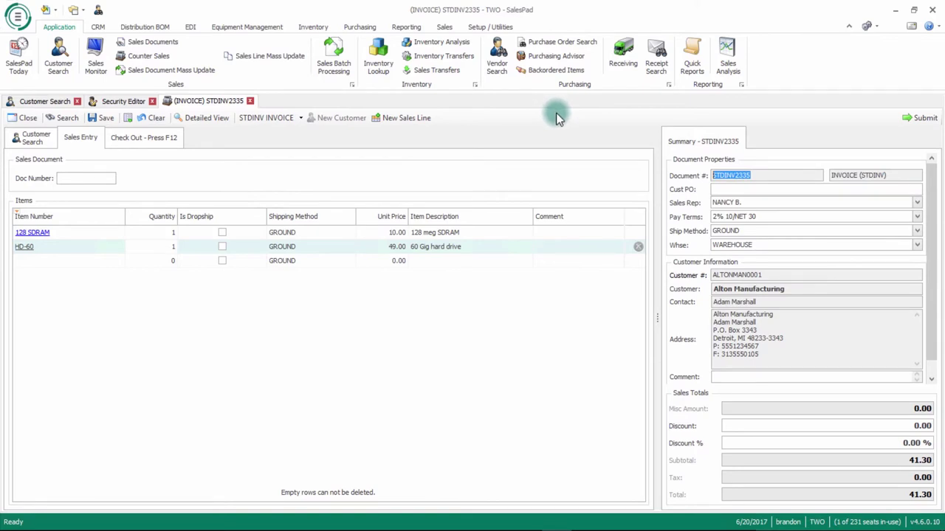
Step: Go to the invoice's check-out, widen the totals area and show the cash/check payment entry
left_click(161, 144)
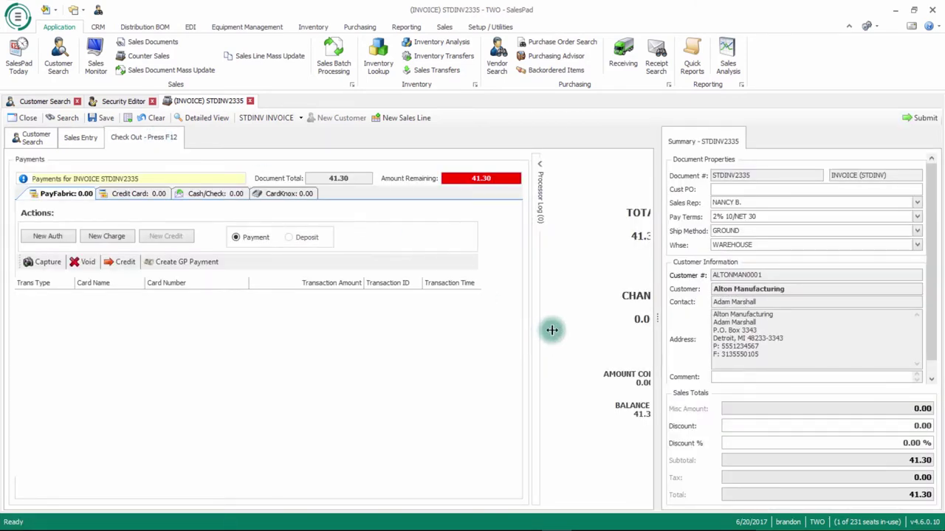
left_click_drag(552, 330, 452, 324)
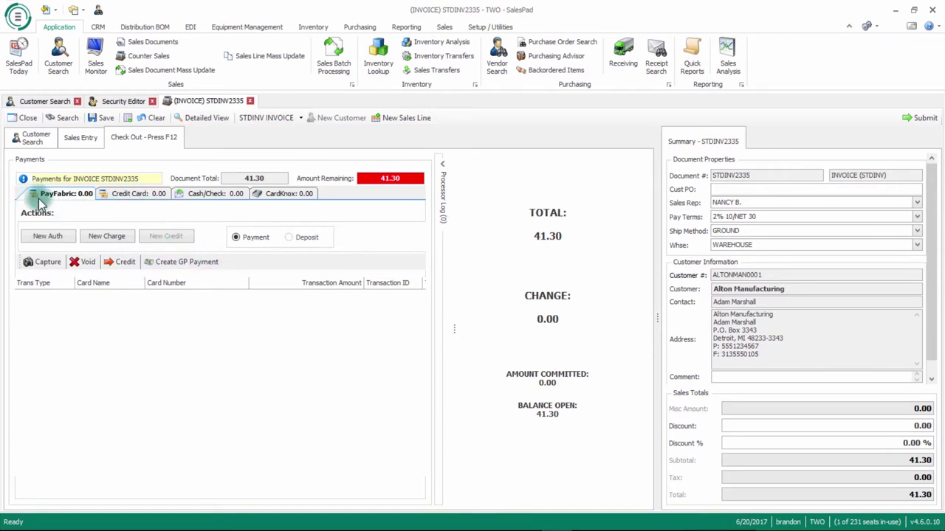
left_click(214, 195)
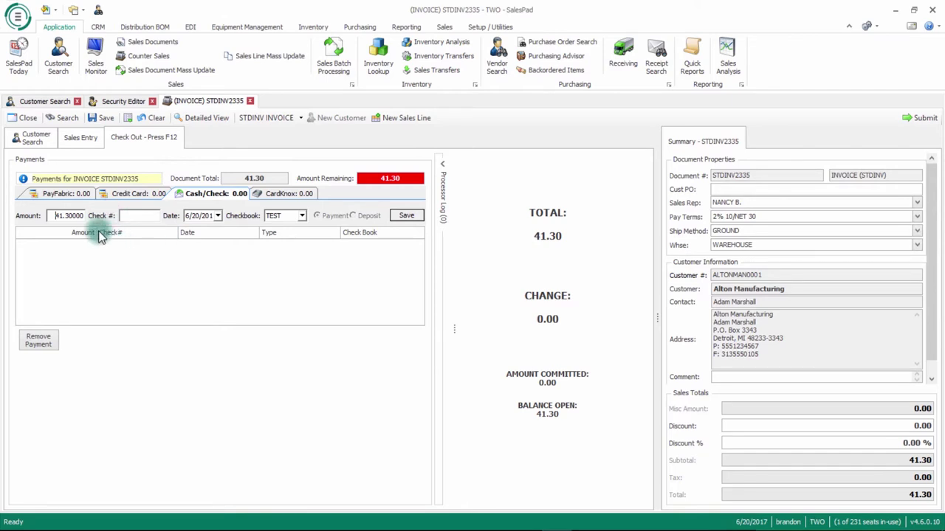
left_click(198, 197)
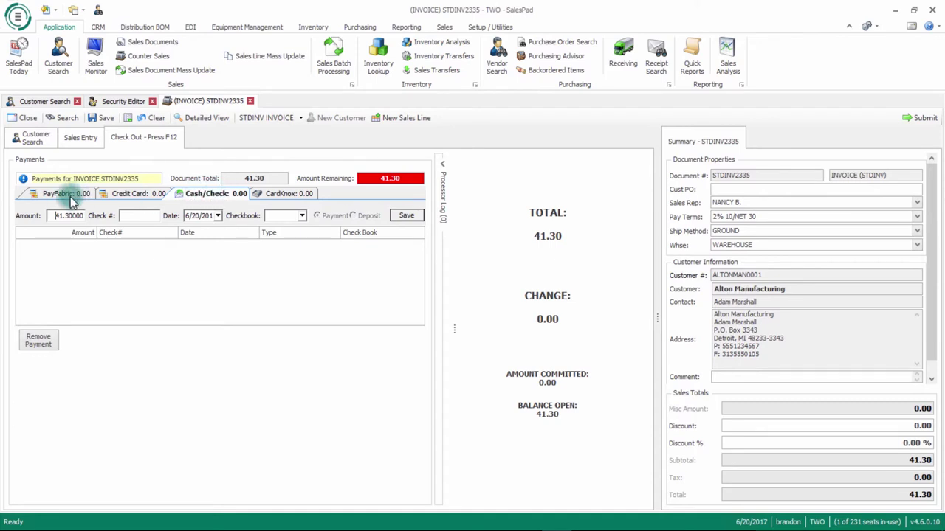
Step: Enter 45.00 as the cash amount received without a check number, save the payment and select its row
left_click(51, 214)
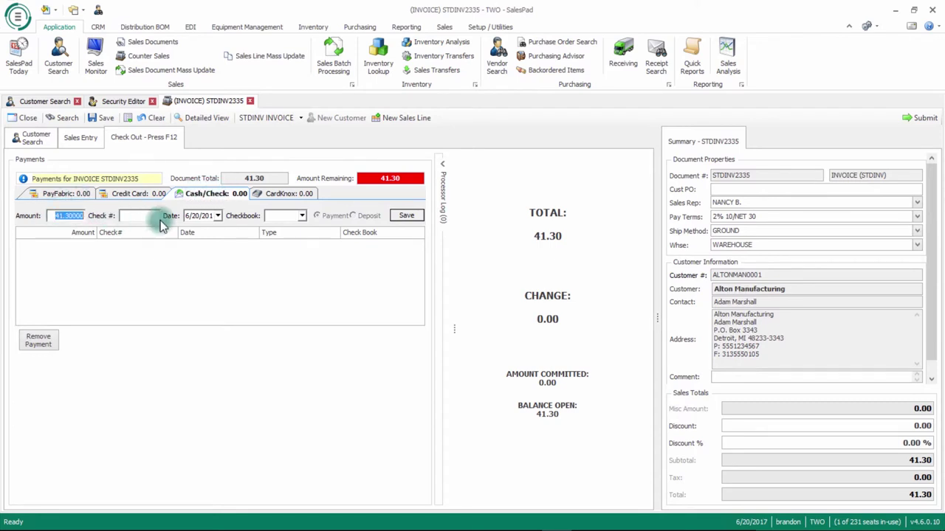
type("45.00")
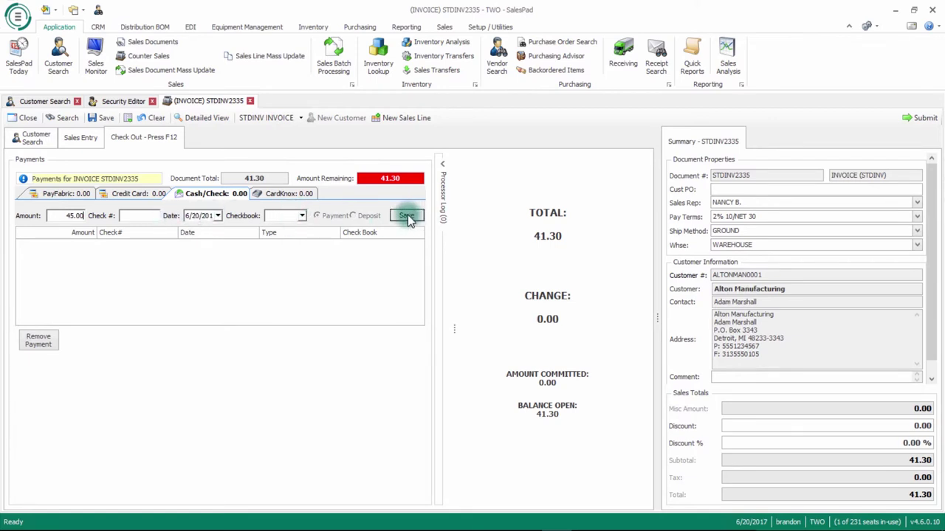
key("Tab")
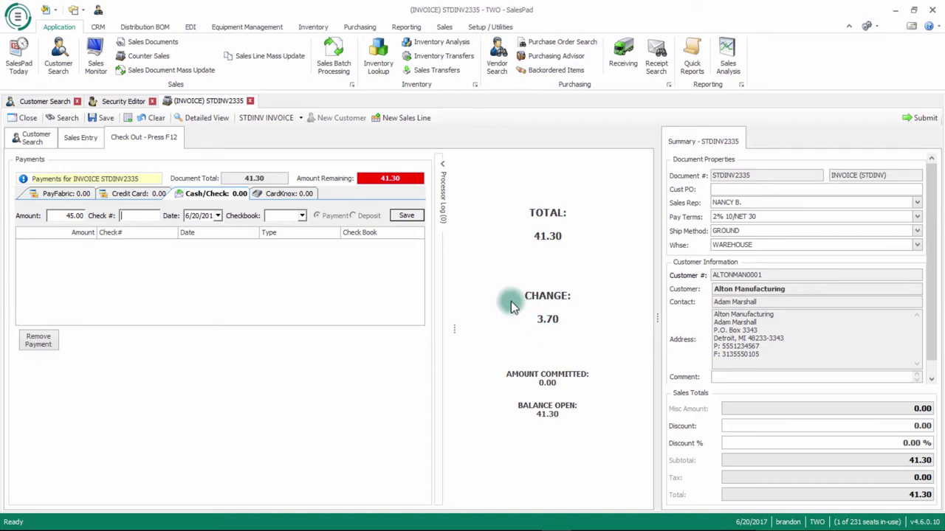
left_click(414, 220)
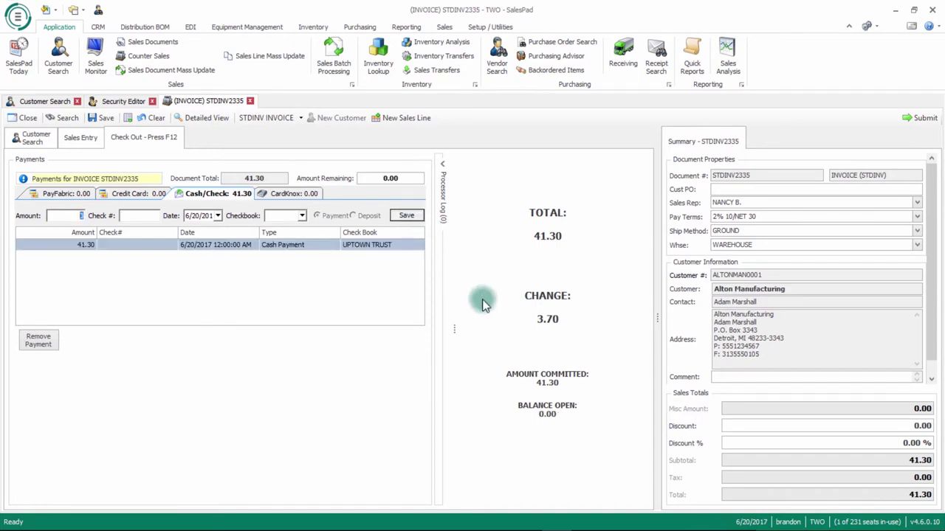
left_click(83, 247)
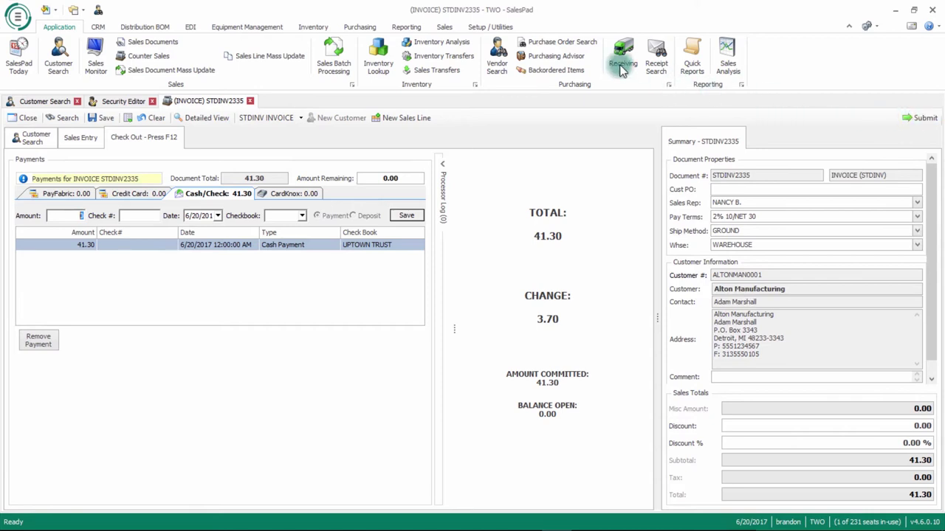
Step: Open Store Setup and widen the assigned and unassigned user lists beside the store and drawer table
left_click(498, 27)
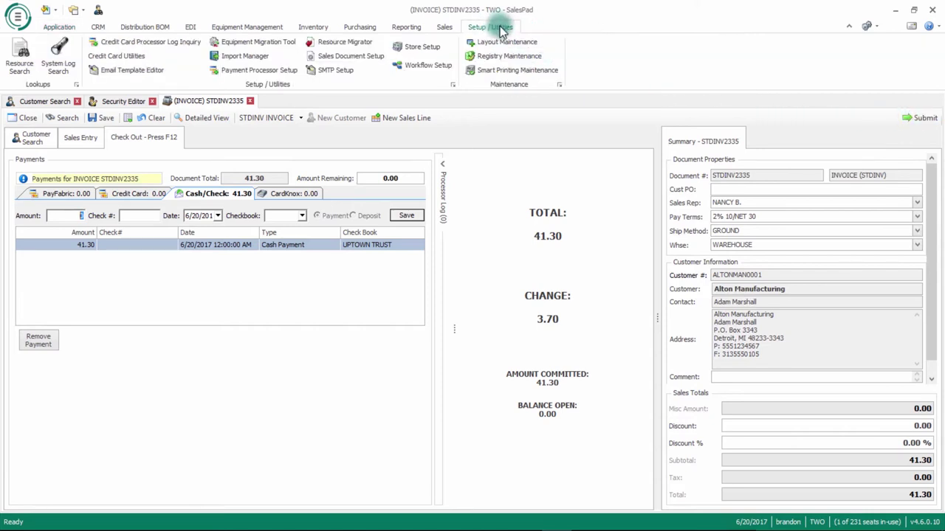
left_click(420, 49)
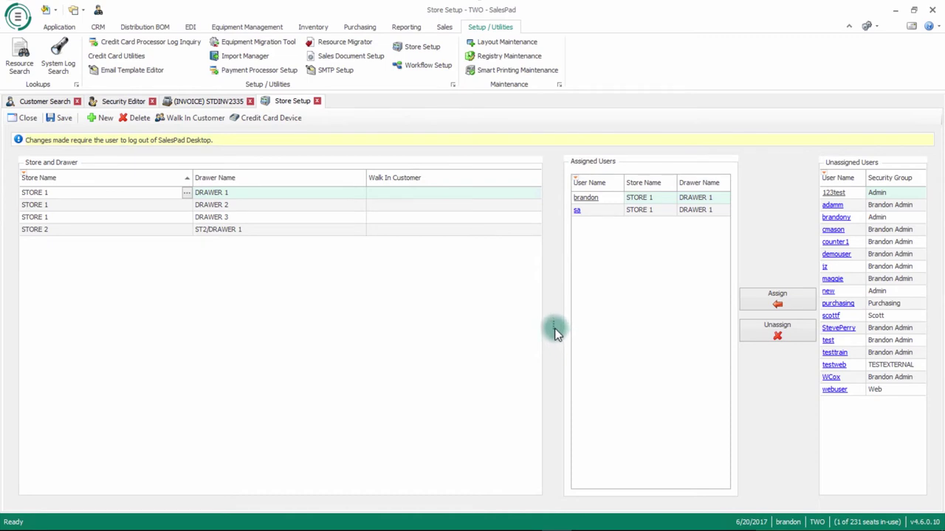
left_click_drag(553, 327, 479, 321)
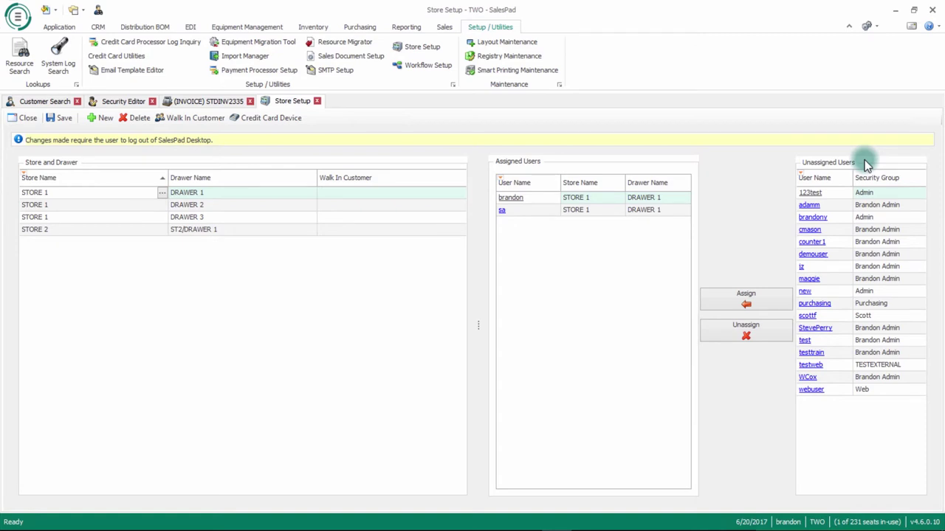
Step: Add a new drawer named DRAWER 4 under STORE 1
left_click(103, 118)
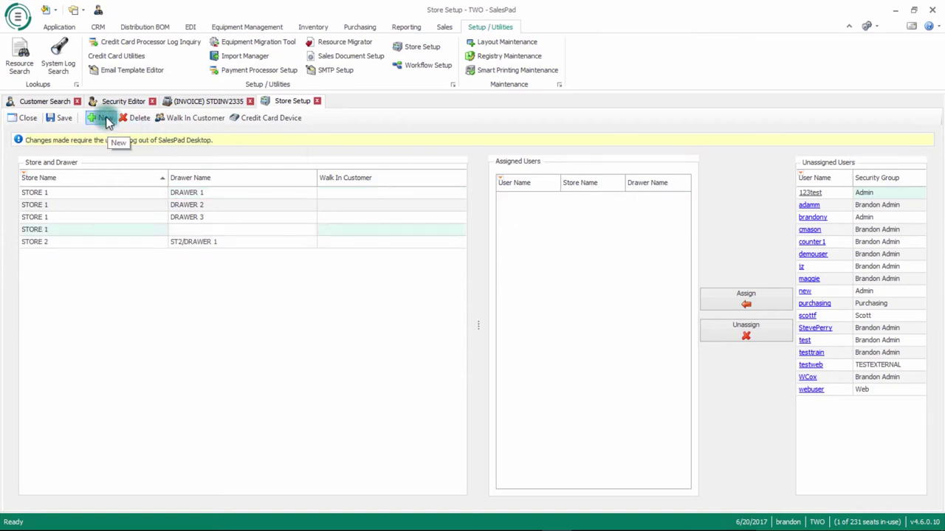
left_click(50, 233)
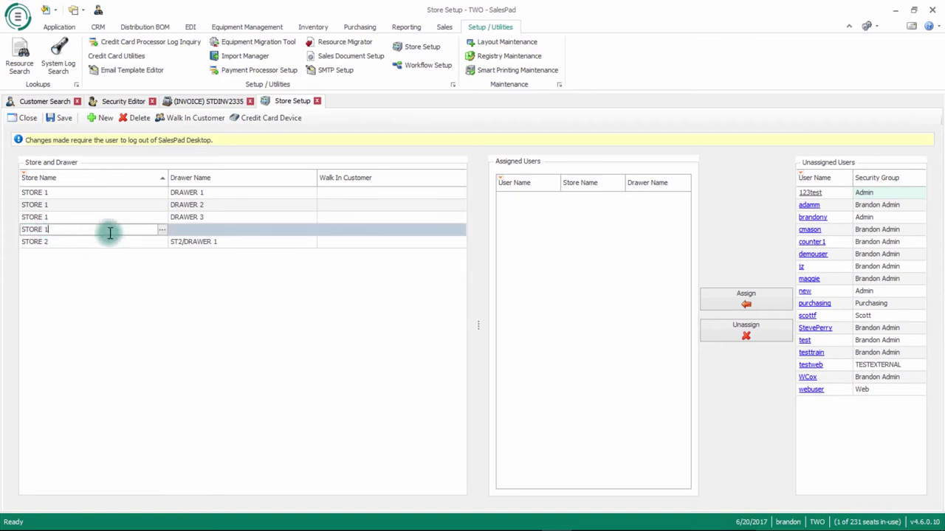
left_click(190, 229)
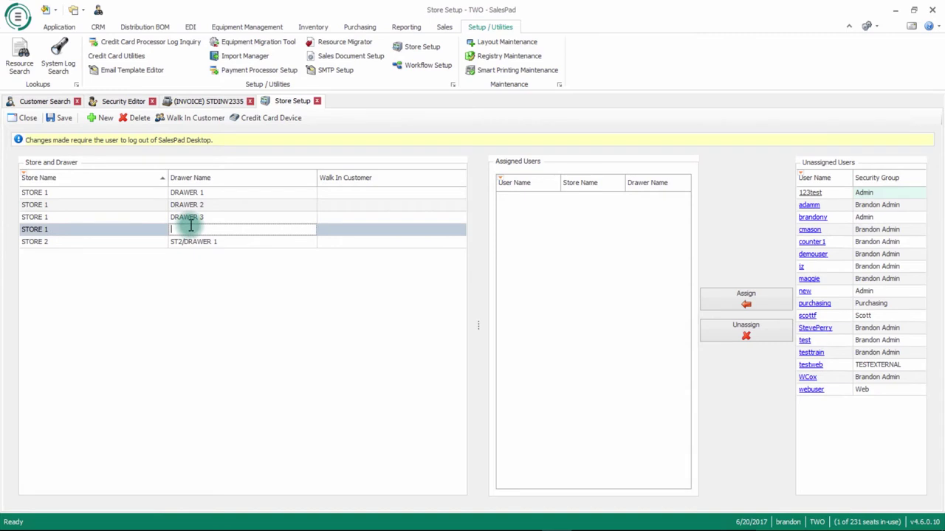
type("DRAWER 4")
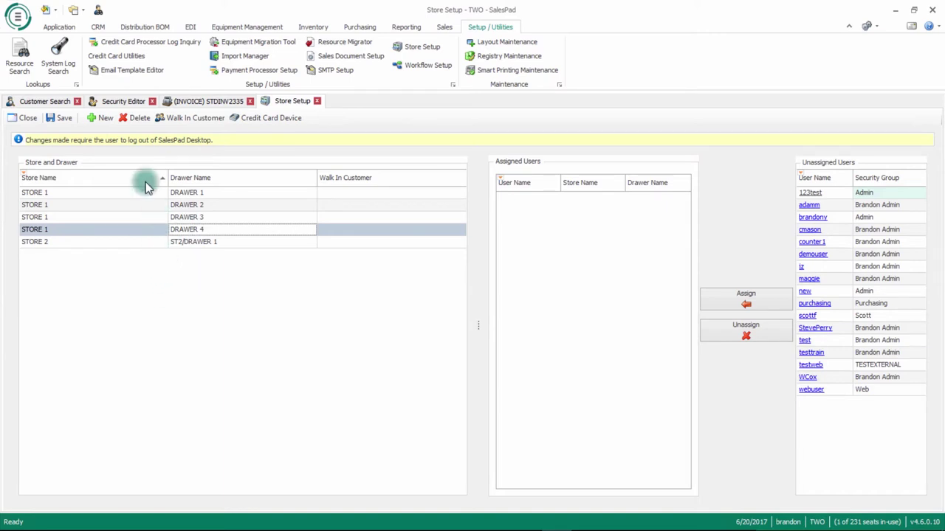
Step: Add a new store named STORE 3 with the drawer ST3/DRAWER 1
left_click(104, 119)
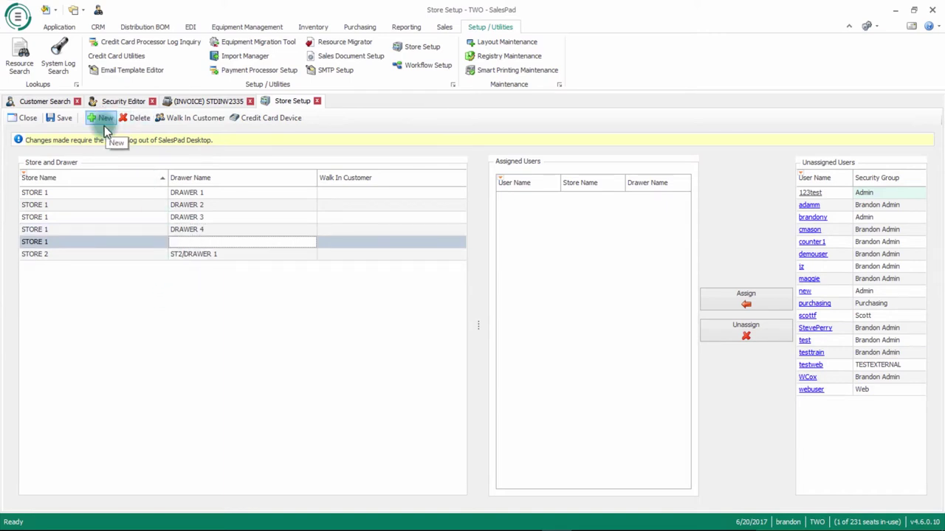
left_click(52, 243)
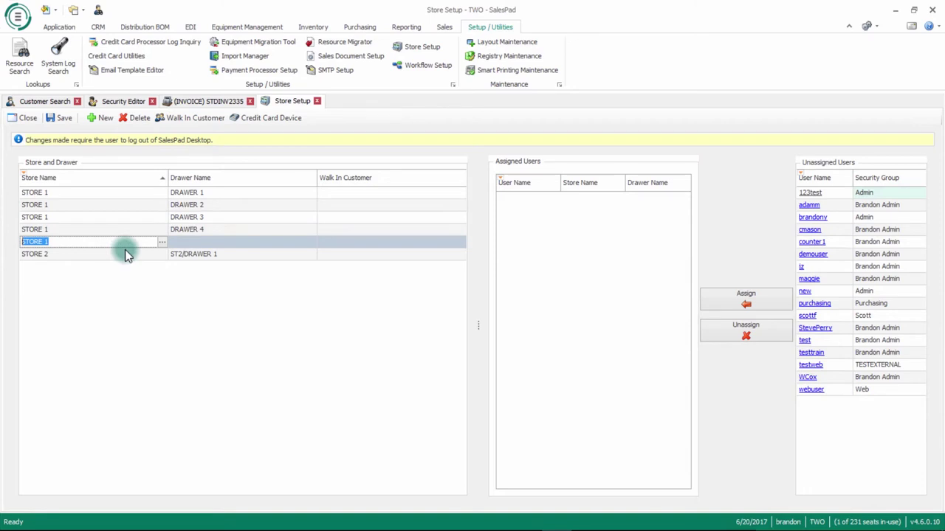
type("STORE 3")
key("Tab")
type("ST3/")
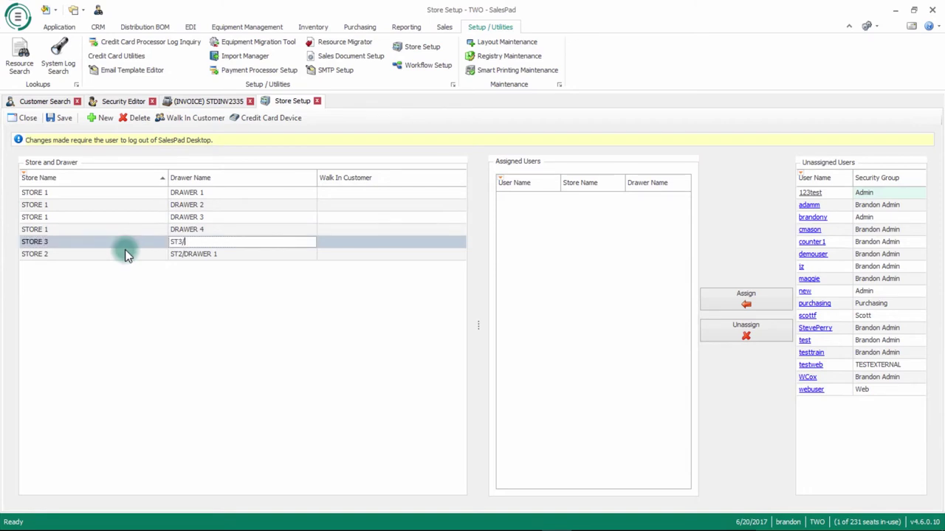
type("DRAWER 1")
key("Tab")
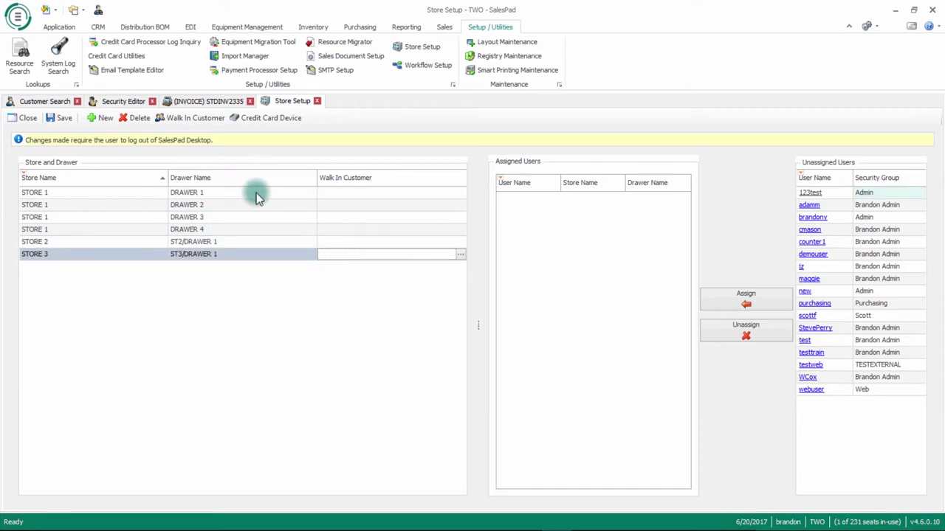
Step: Look up customer WALKIN and assign the matching walk-in customer to DRAWER 1 of STORE 1
left_click(336, 192)
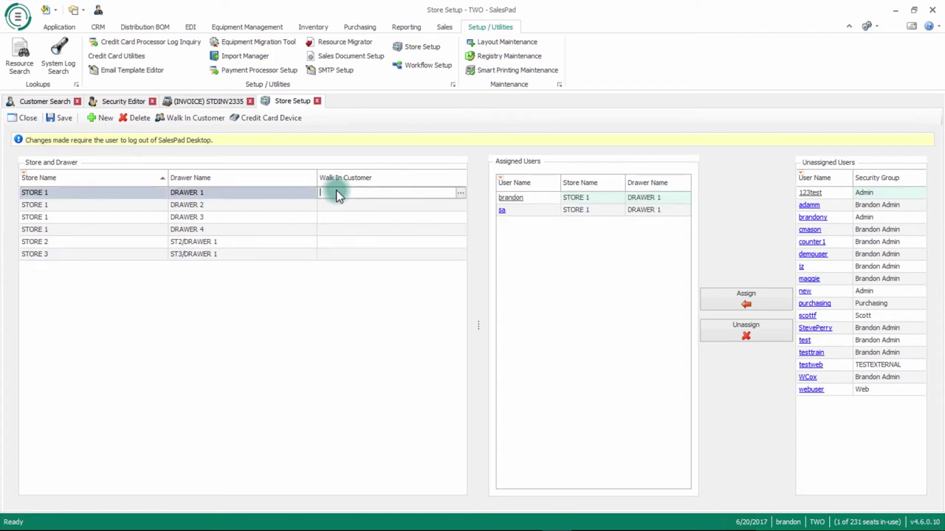
left_click(458, 195)
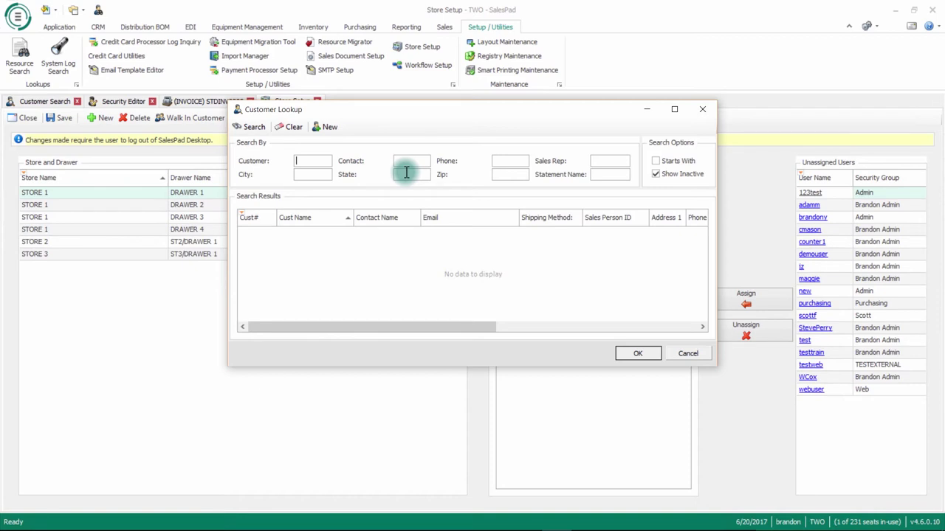
type("WALKIN")
key("Return")
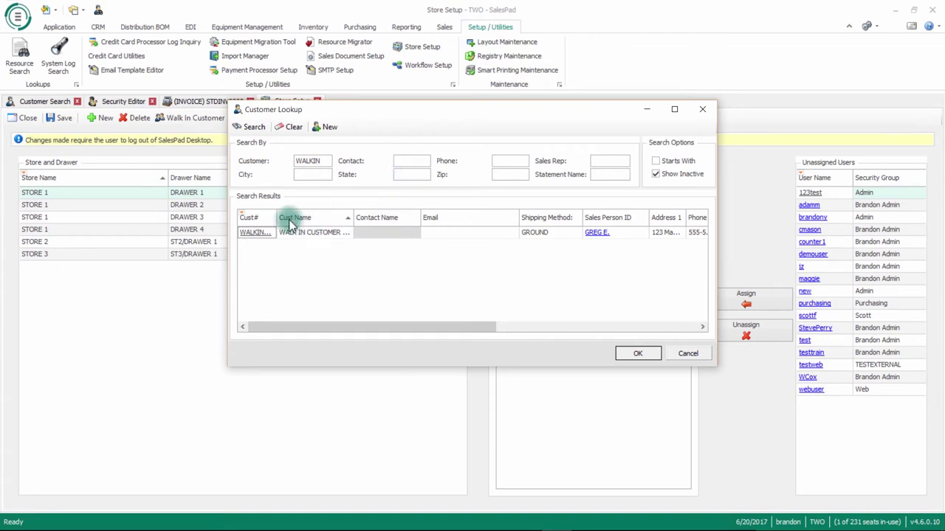
left_click_drag(279, 217, 308, 216)
double_click(265, 235)
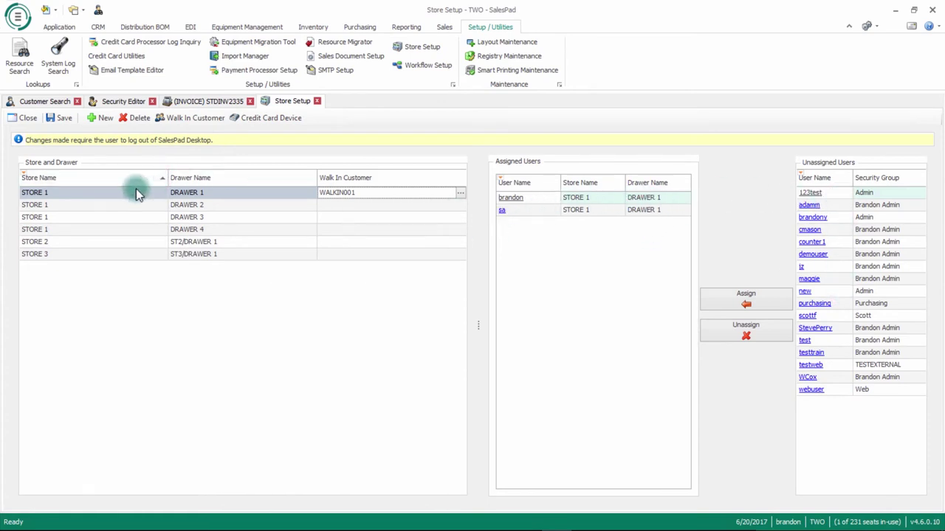
Step: Assign the unassigned user test to DRAWER 1 of STORE 1 and the third listed unassigned user to DRAWER 2
left_click(836, 343)
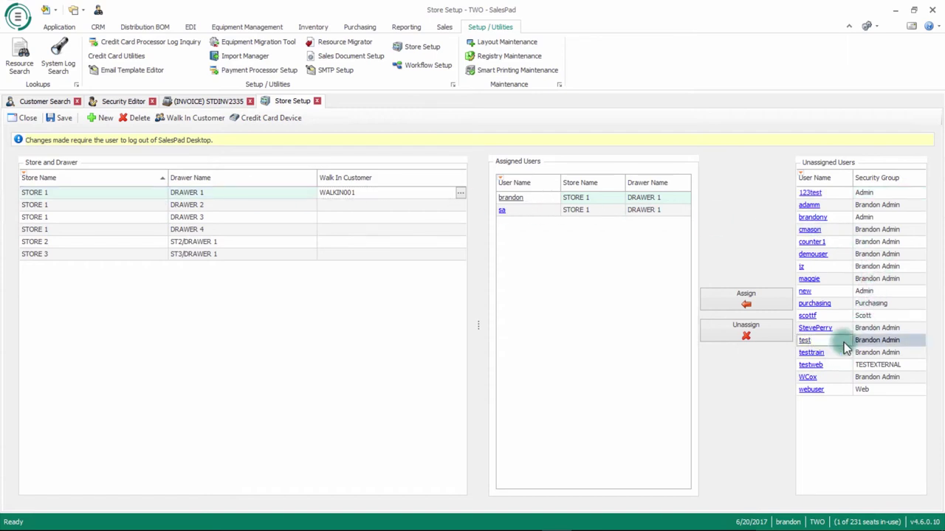
left_click(758, 300)
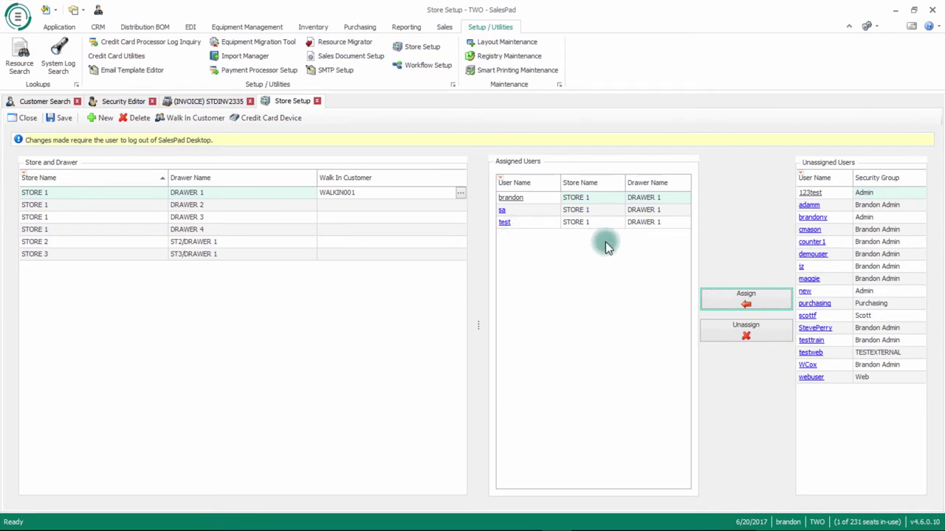
left_click(207, 205)
left_click(211, 204)
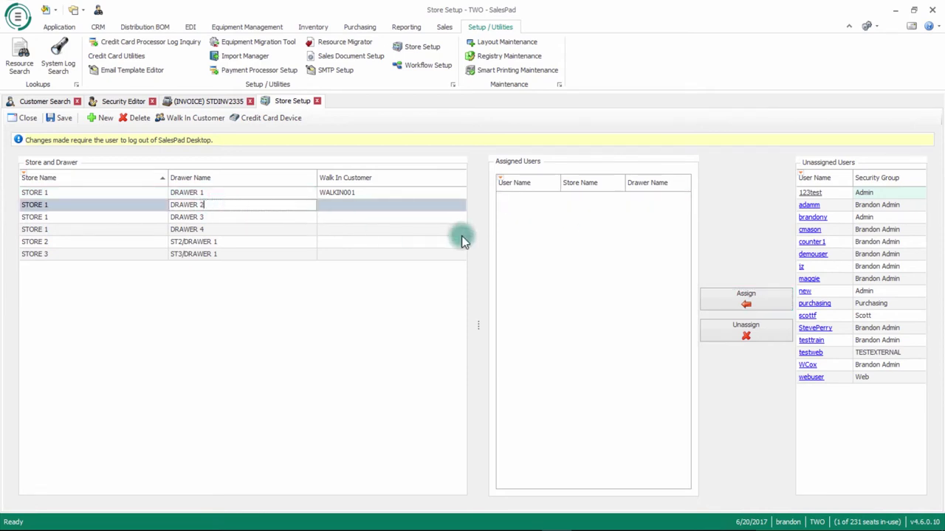
left_click(872, 218)
left_click(743, 302)
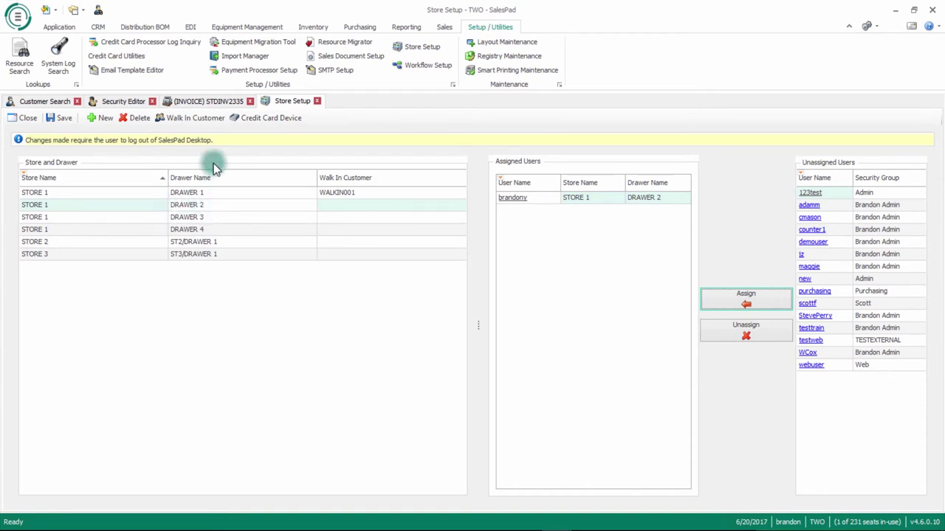
Step: Look up customer WALKIN and set WALKIN001 as the walk-in customer for DRAWER 2 of STORE 1
left_click(195, 119)
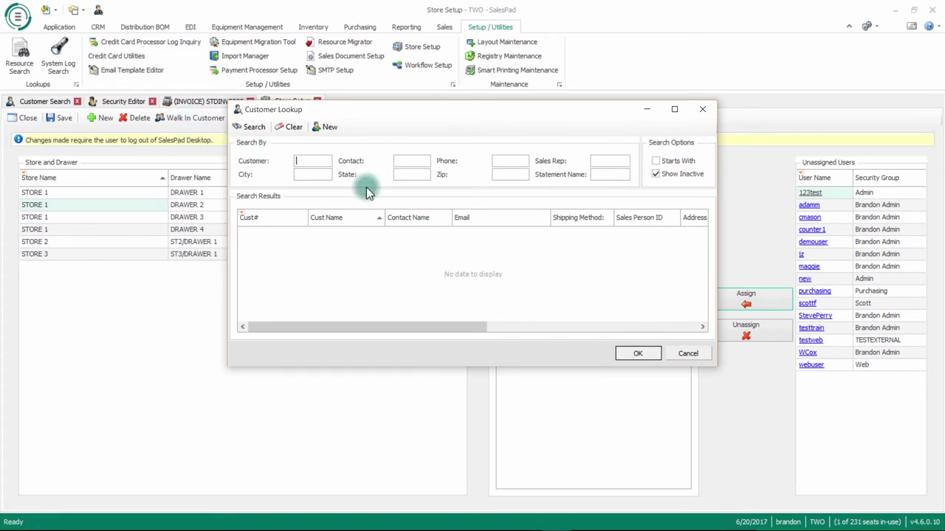
type("WALKIN")
key("Return")
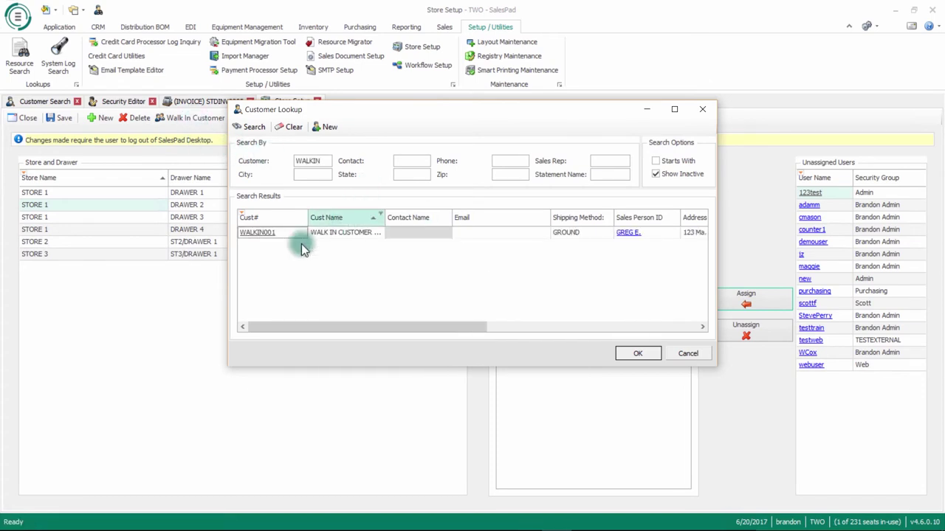
double_click(263, 233)
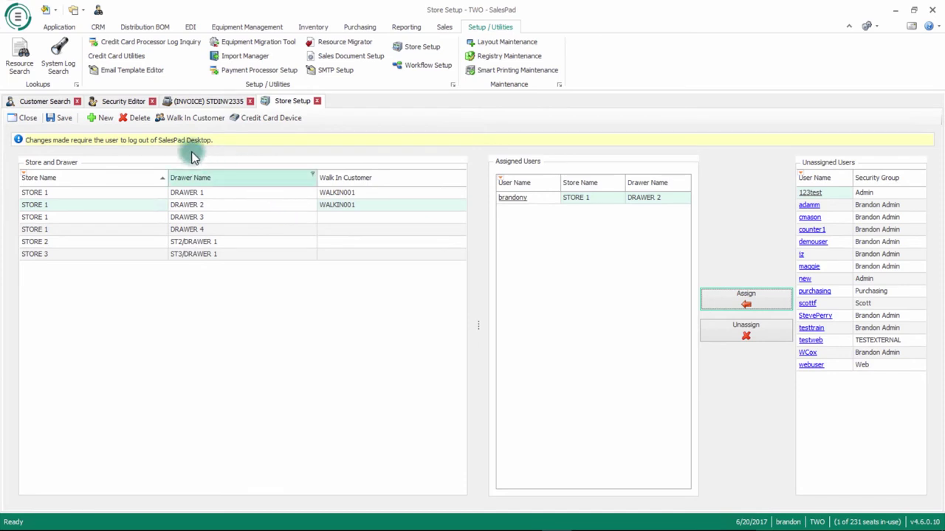
left_click(380, 207)
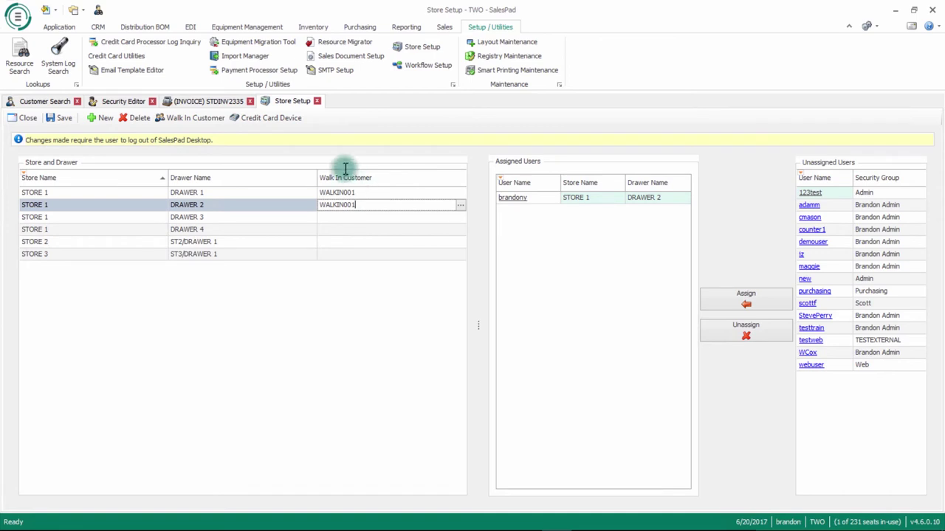
Step: Check the credit card device settings for DRAWER 2 without changing them and save the store setup
left_click(293, 124)
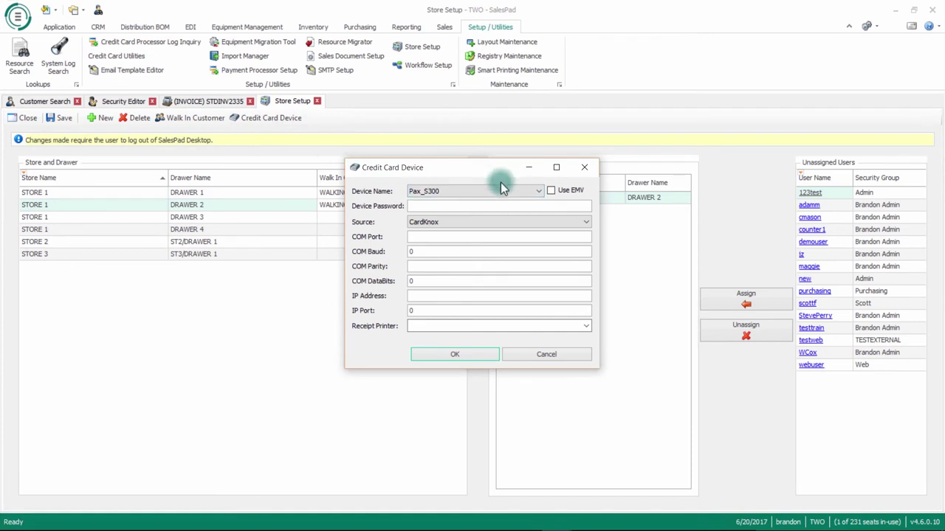
left_click(584, 167)
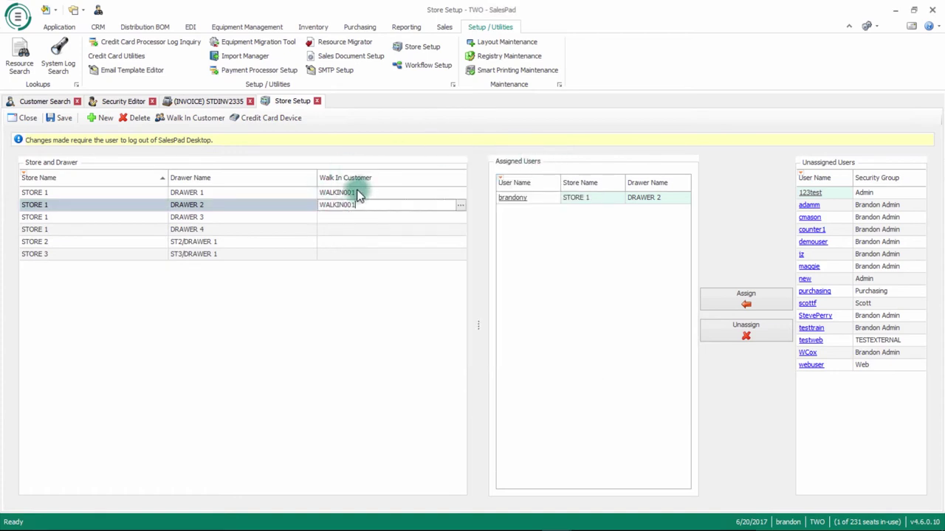
left_click(221, 194)
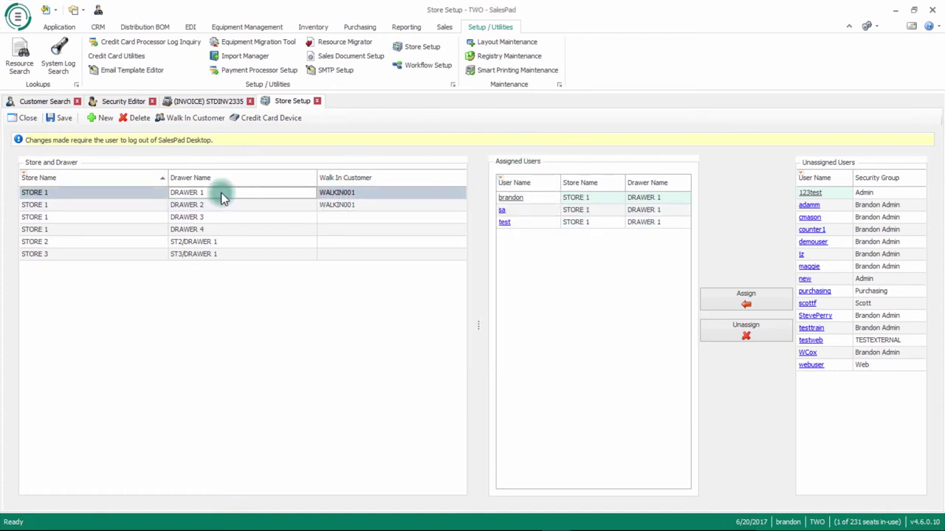
left_click(53, 122)
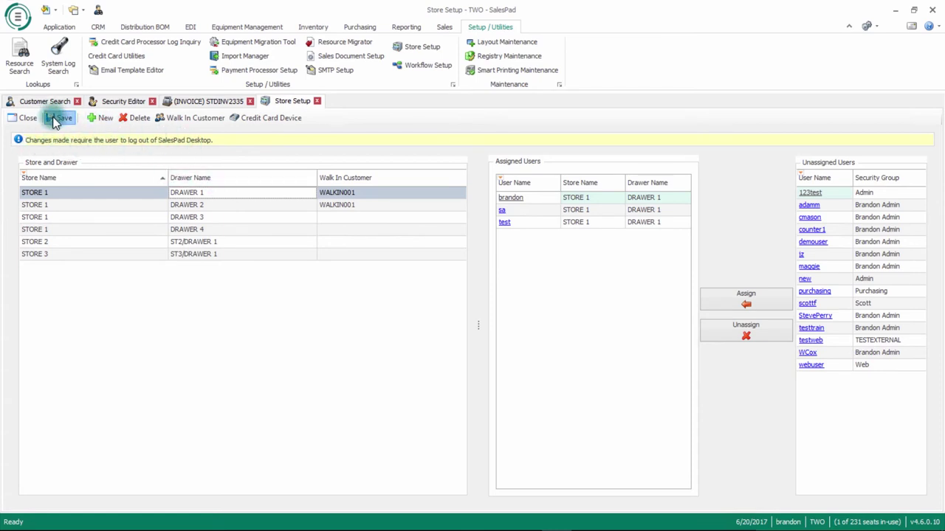
Step: Log off and log back in to the TWO connection with Windows credentials
left_click(17, 17)
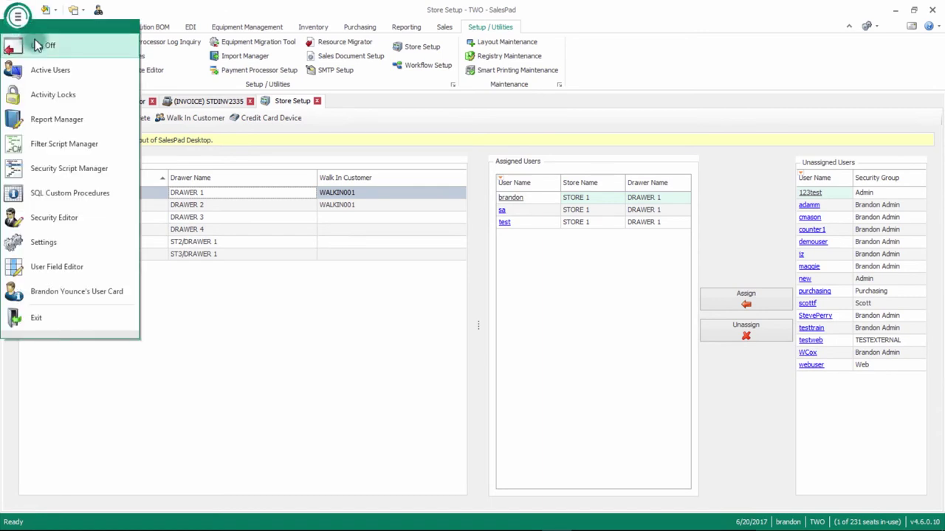
left_click(33, 46)
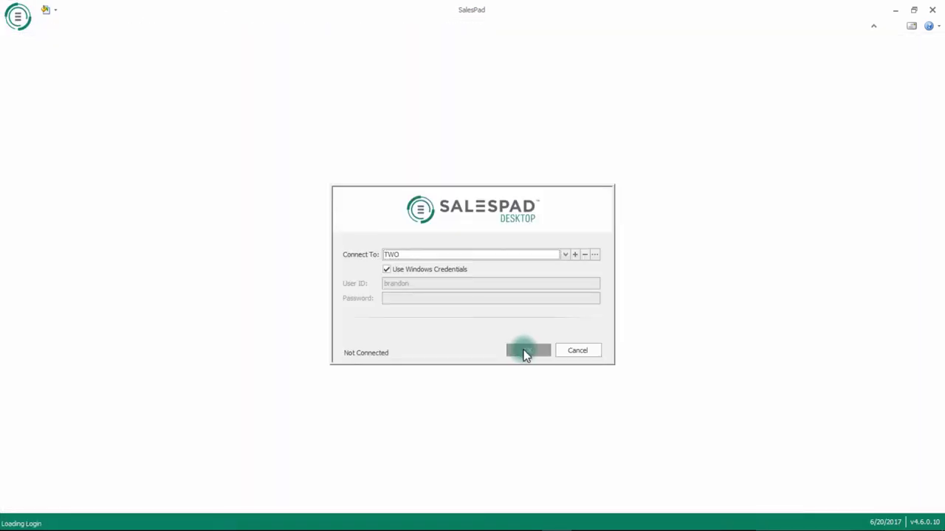
left_click(525, 353)
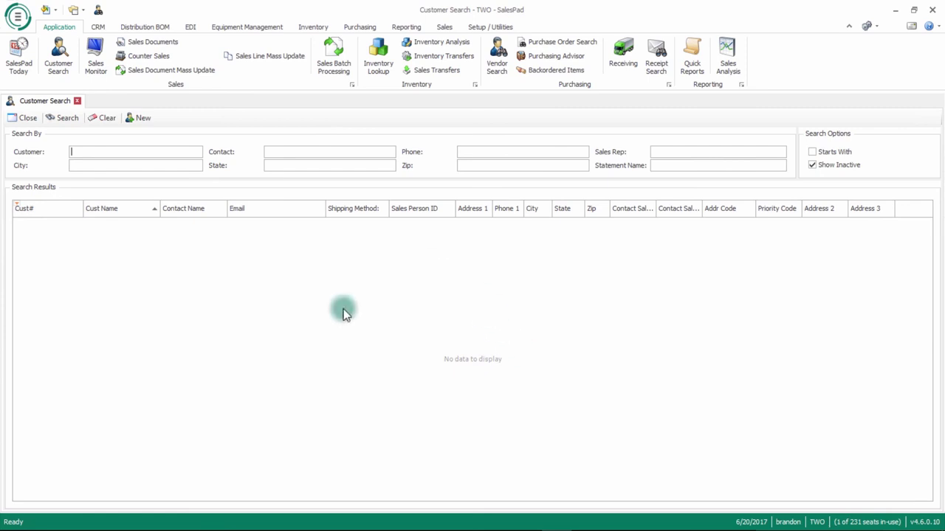
Step: Open Counter Sales and go through its Sales Entry and New Customer sections
left_click(169, 59)
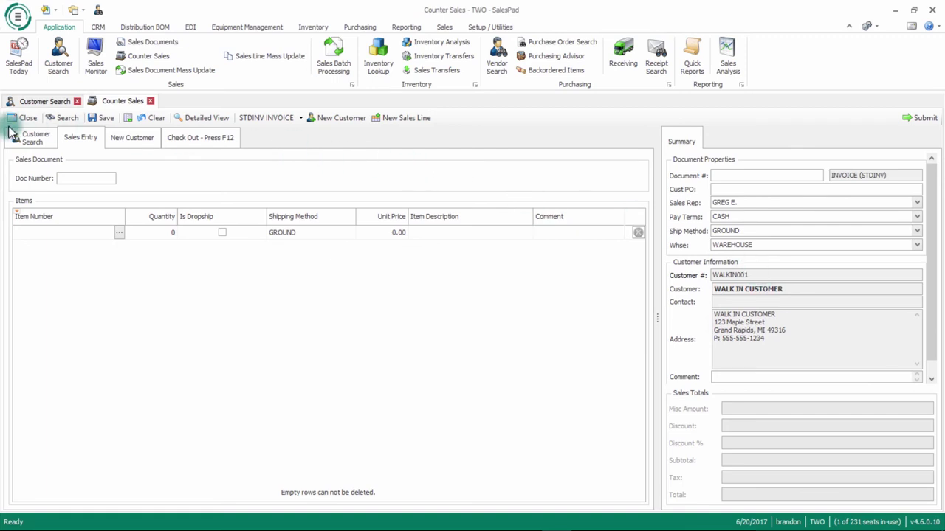
left_click(80, 136)
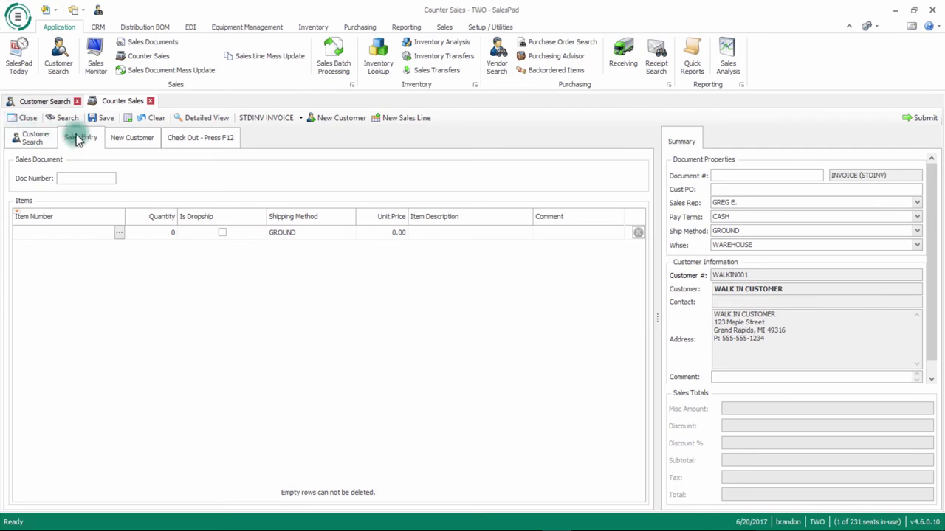
left_click(131, 140)
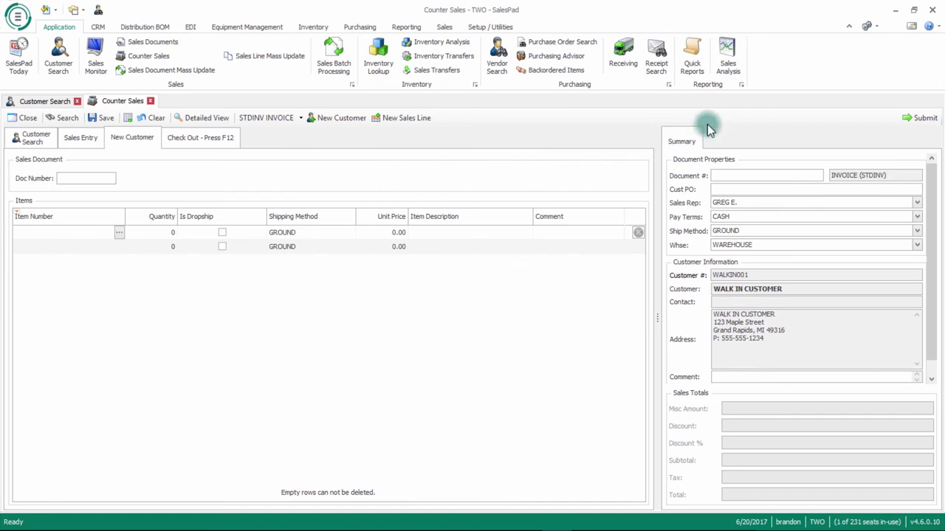
Step: Switch the active store to STORE 2, dismiss the message, and select the customer search text in Counter Sales
left_click(869, 27)
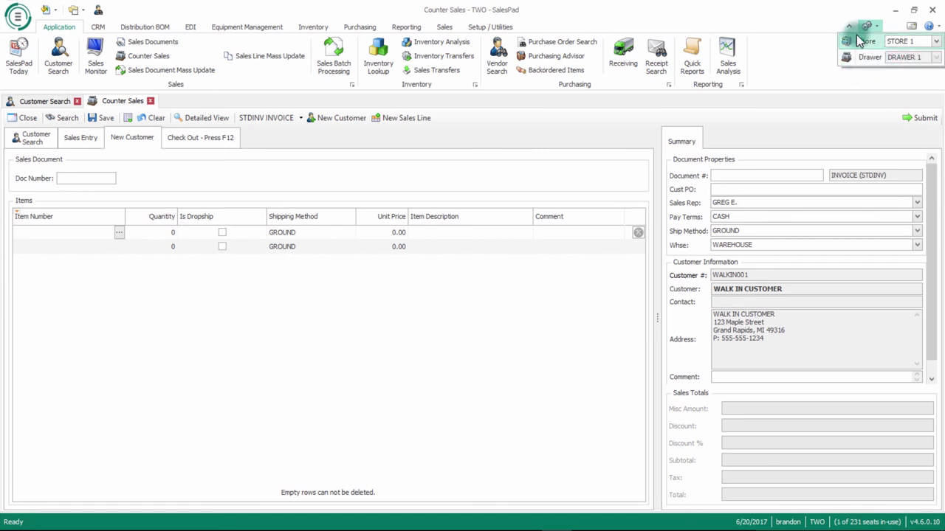
left_click(935, 42)
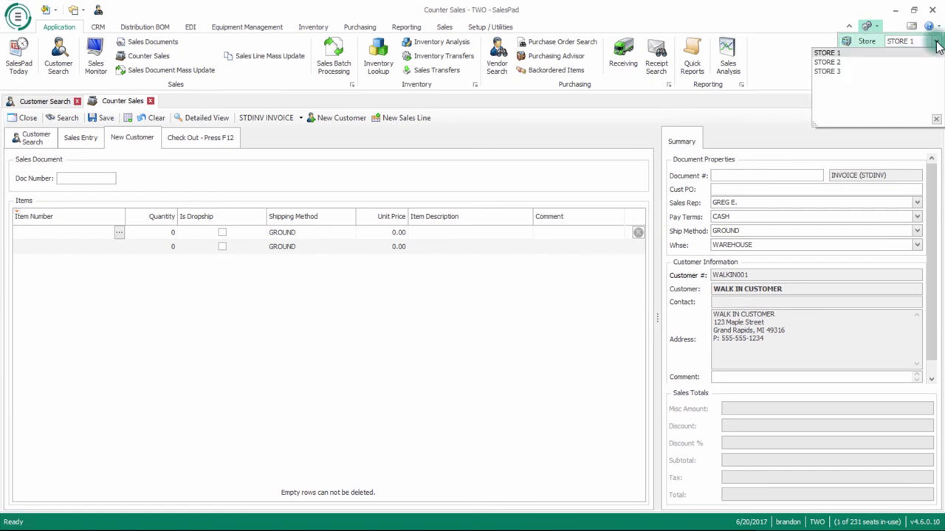
left_click(847, 65)
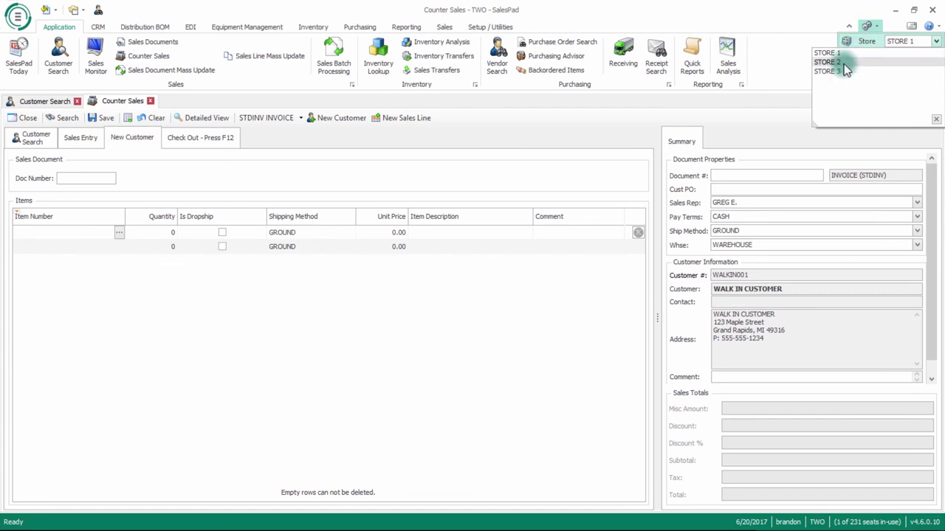
left_click(847, 65)
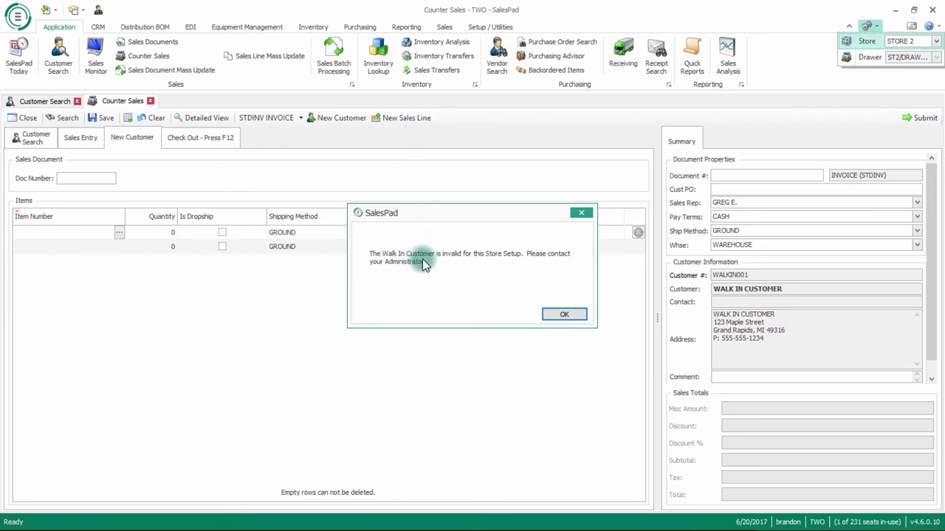
left_click(564, 316)
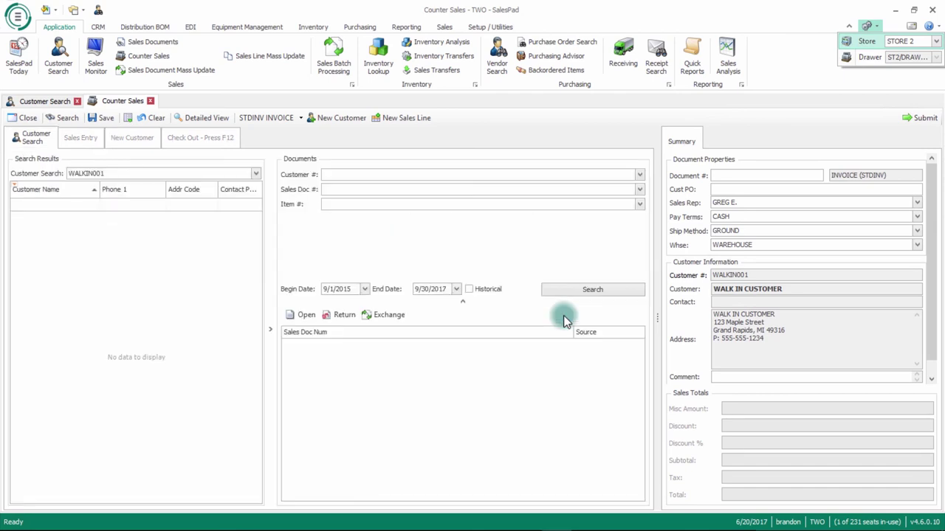
left_click(791, 47)
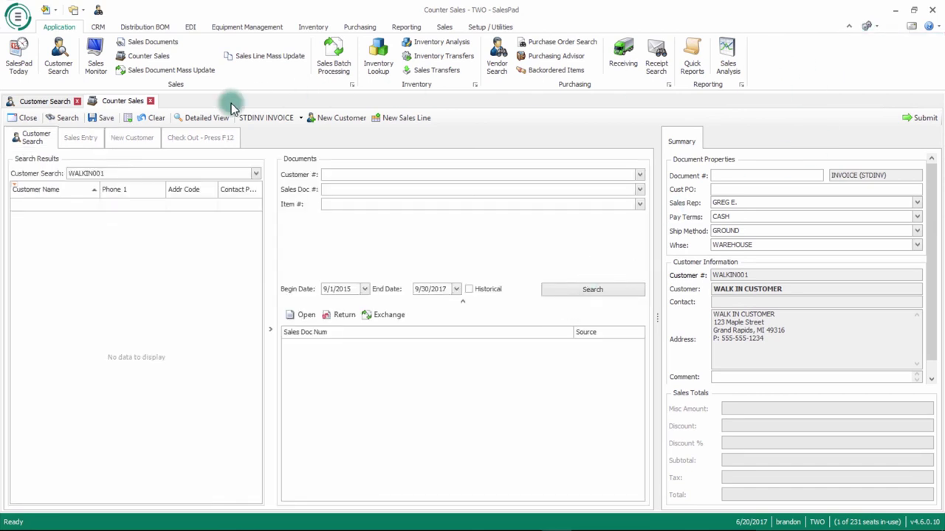
left_click_drag(123, 175, 21, 184)
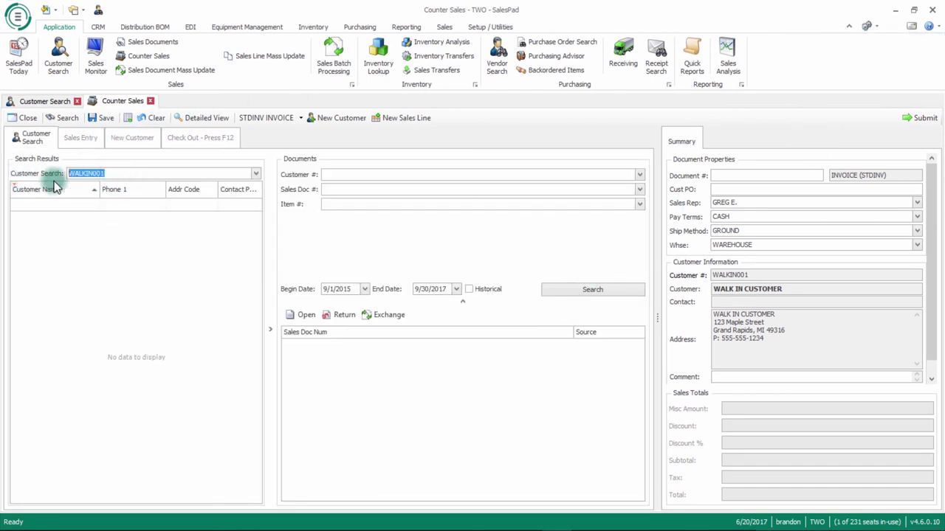
left_click(135, 191)
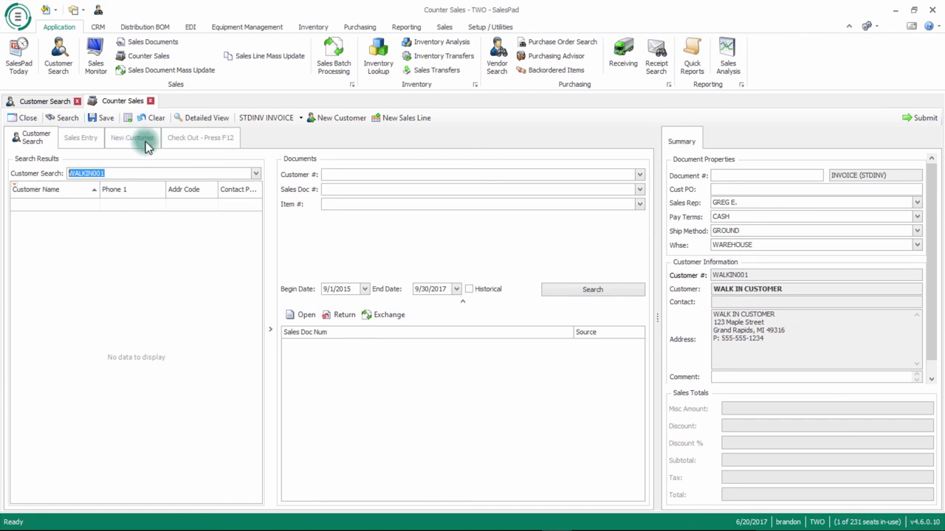
Step: Set the active store back to STORE 1
left_click(870, 25)
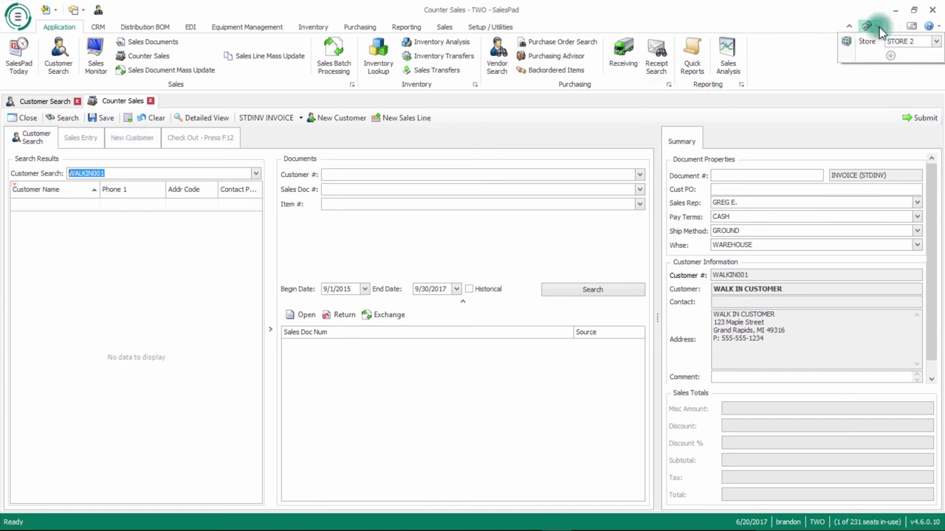
left_click(923, 42)
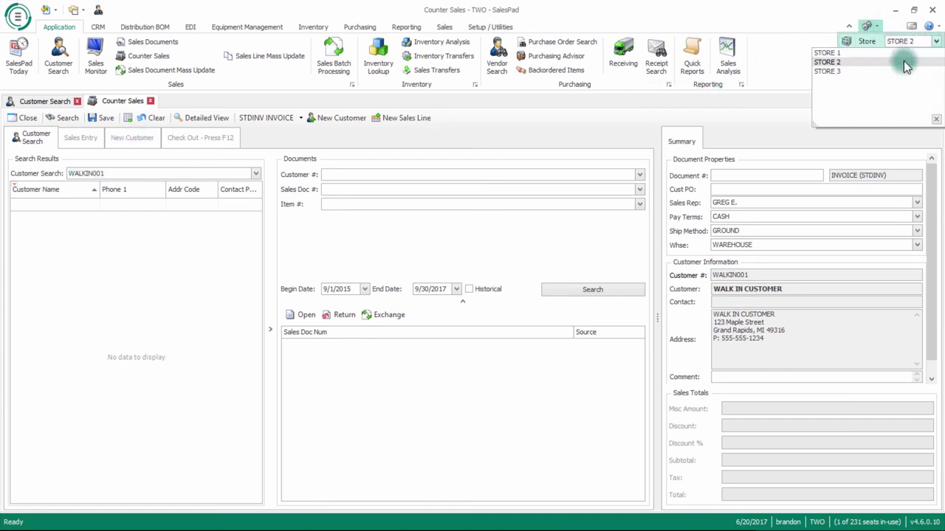
left_click(905, 52)
left_click(795, 106)
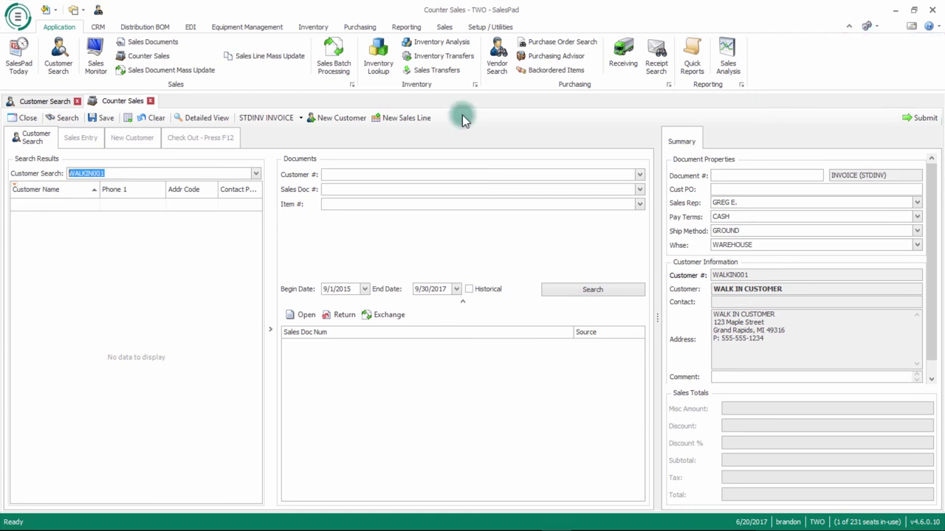
Step: Search for customer WALKIN001, load it for sales entry, and add items 100XLG and A100 to the invoice
left_click(64, 117)
double_click(172, 218)
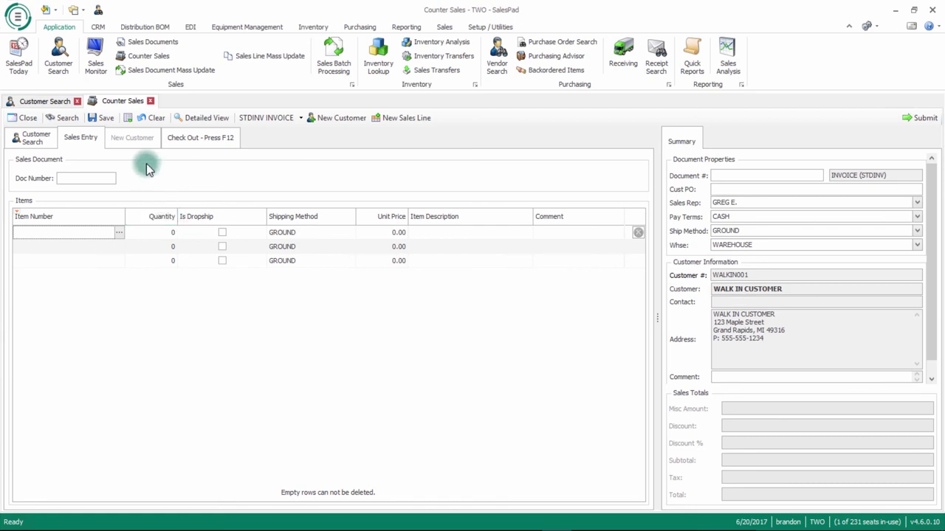
left_click(129, 123)
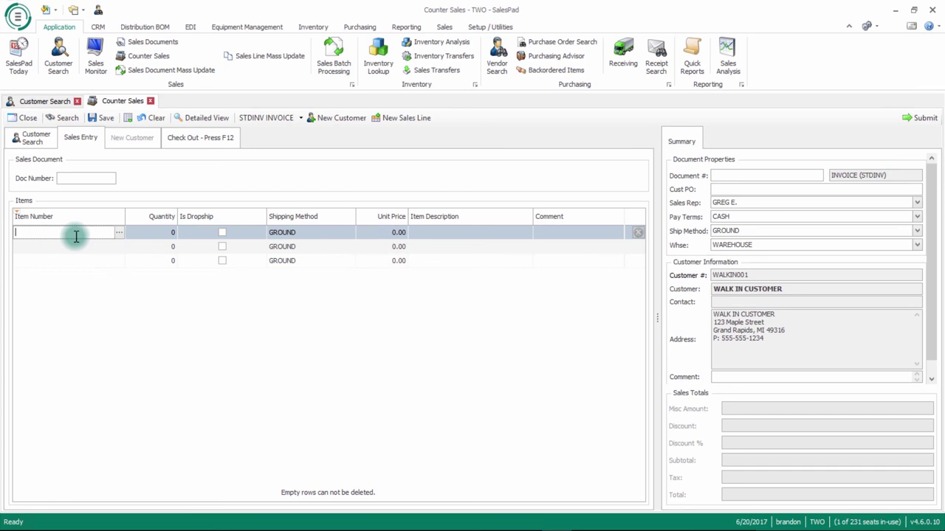
type("100XLG")
key("Tab")
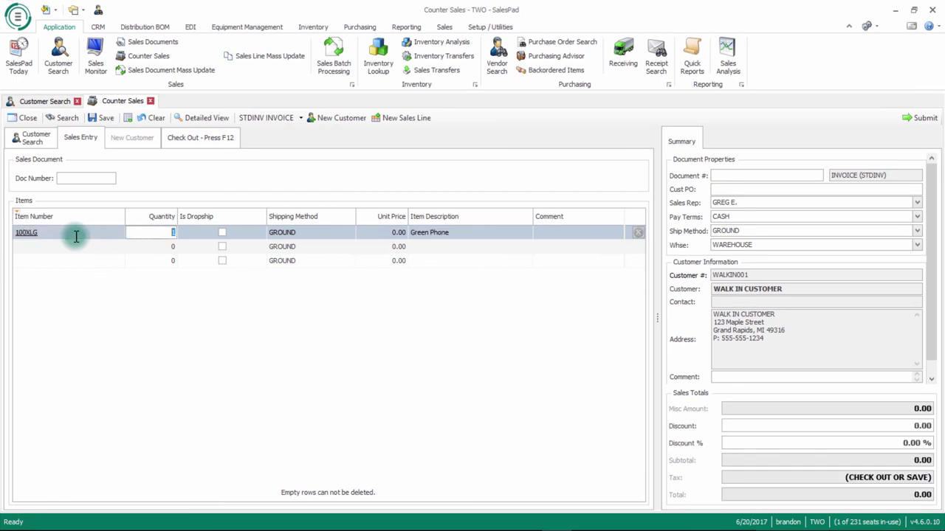
left_click(71, 250)
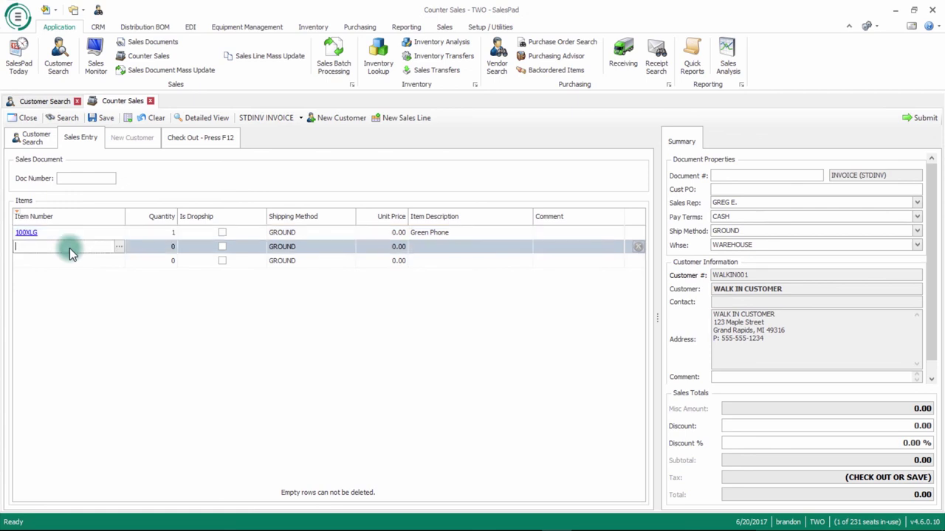
type("A100")
key("Tab")
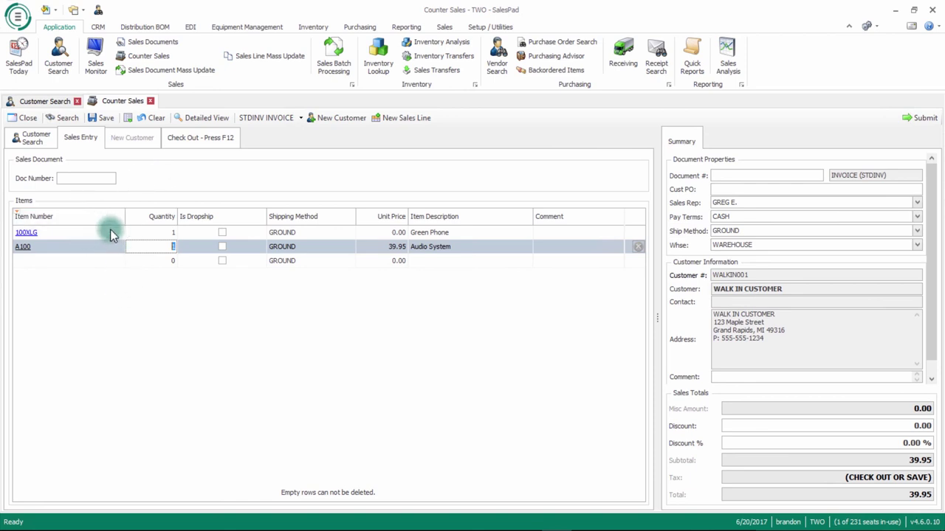
Step: Open the walk-in invoice in the detailed document view, enlarge its header area, and return to Counter Sales
left_click(198, 118)
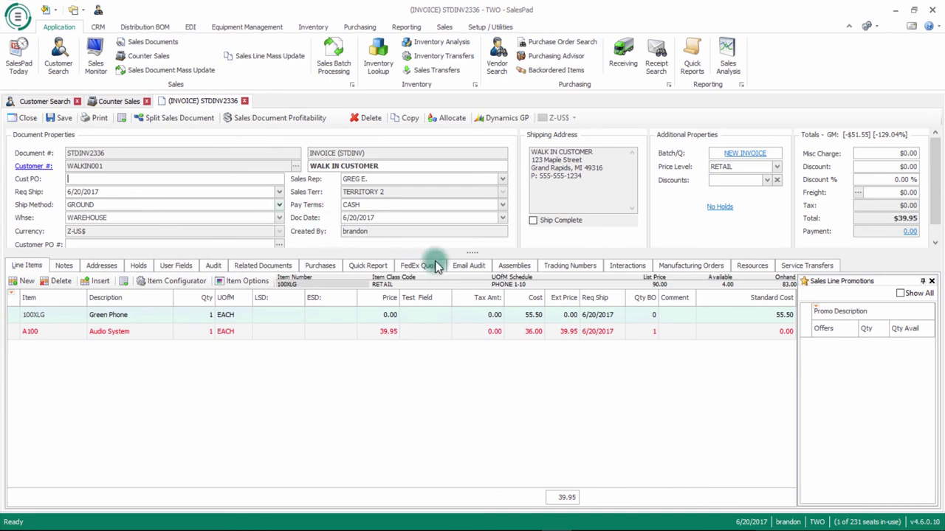
mouse_move(476, 255)
left_mouse_down()
mouse_move(480, 278)
mouse_move(460, 261)
left_mouse_up()
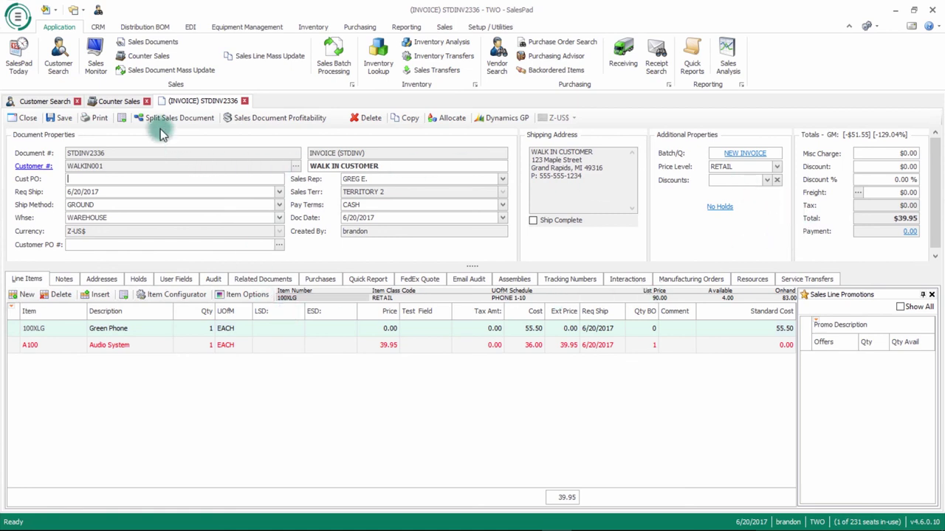
left_click(133, 105)
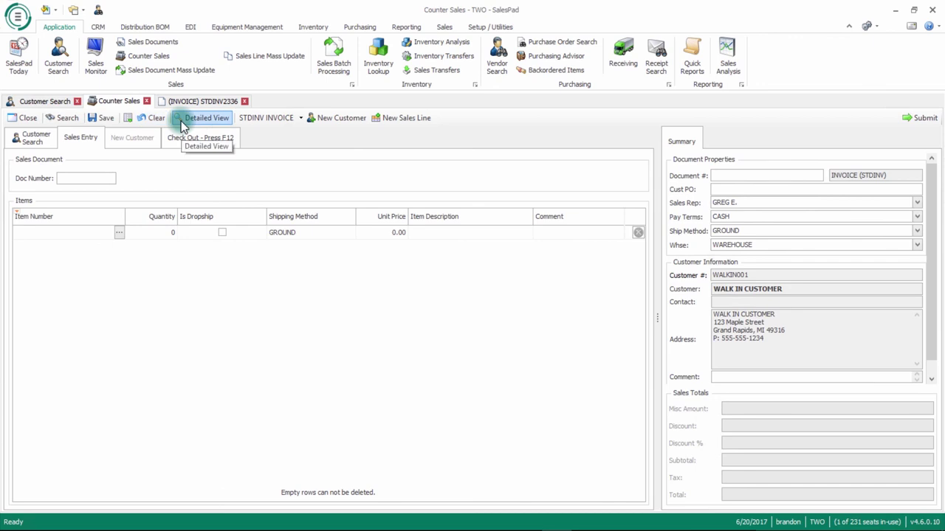